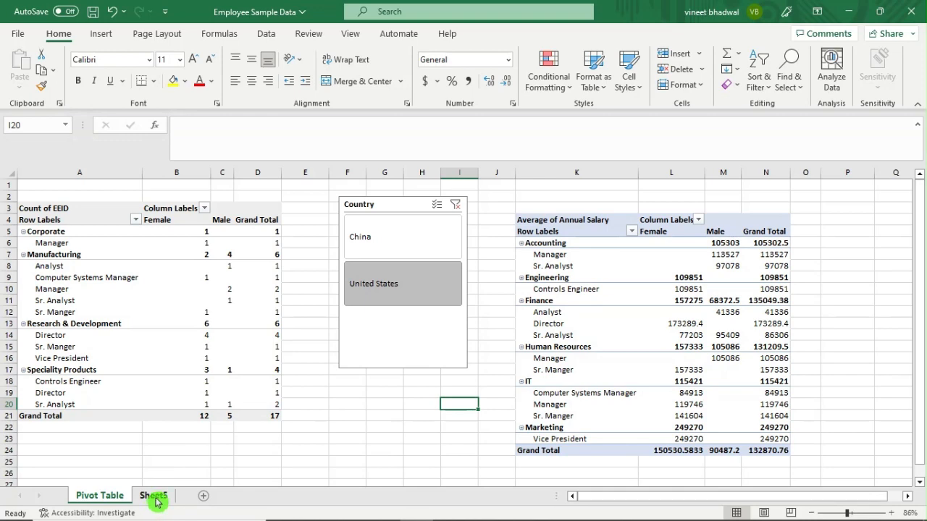
Glance at Sheet5, then return to the Pivot Table sheet to check the existing count pivot.
{"action": "left_click", "coordinate": [153, 498]}
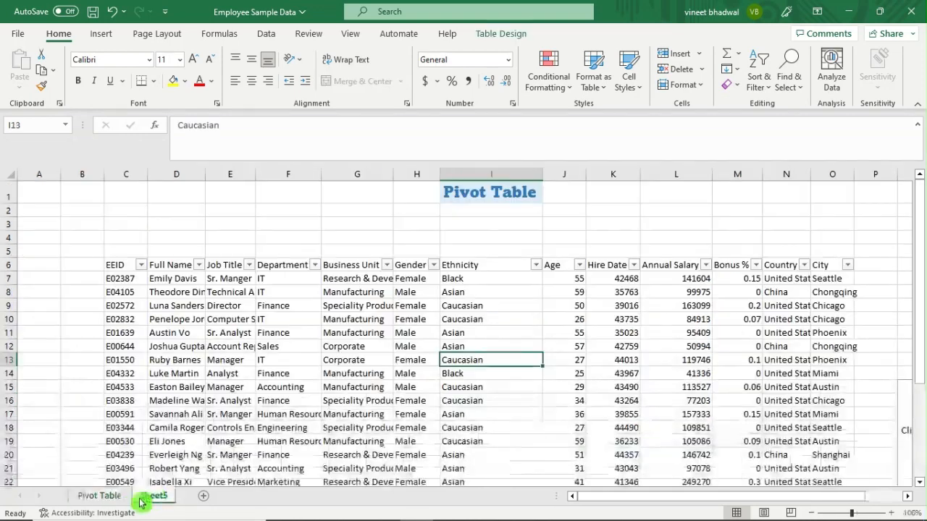
{"action": "left_click", "coordinate": [102, 497]}
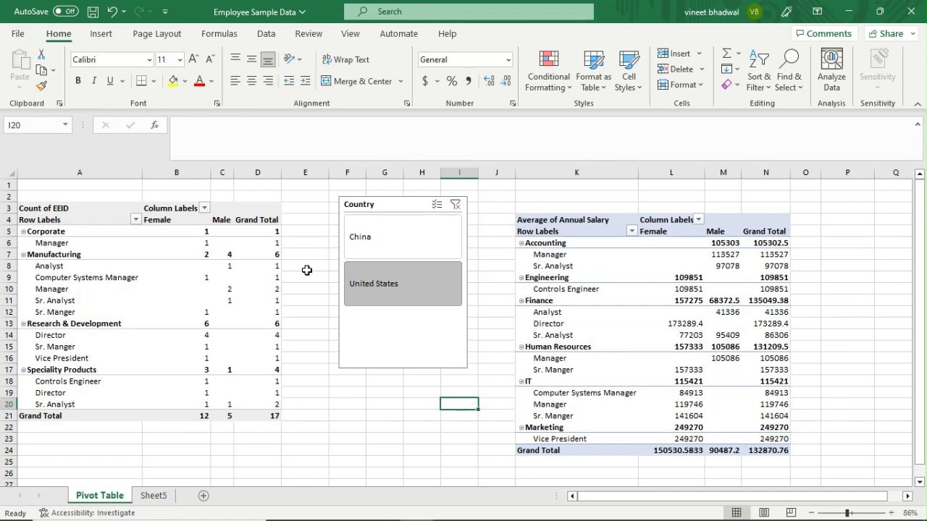
{"action": "scroll", "coordinate": [300, 285], "scroll_direction": "down", "scroll_amount": 1}
{"action": "scroll", "coordinate": [301, 289], "scroll_direction": "up", "scroll_amount": 1}
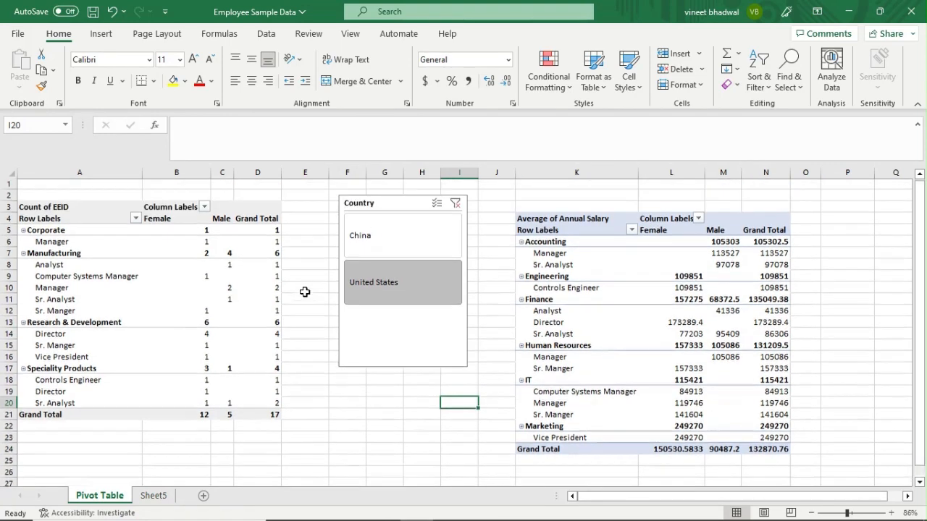
{"action": "left_click", "coordinate": [93, 278]}
{"action": "left_click", "coordinate": [305, 300]}
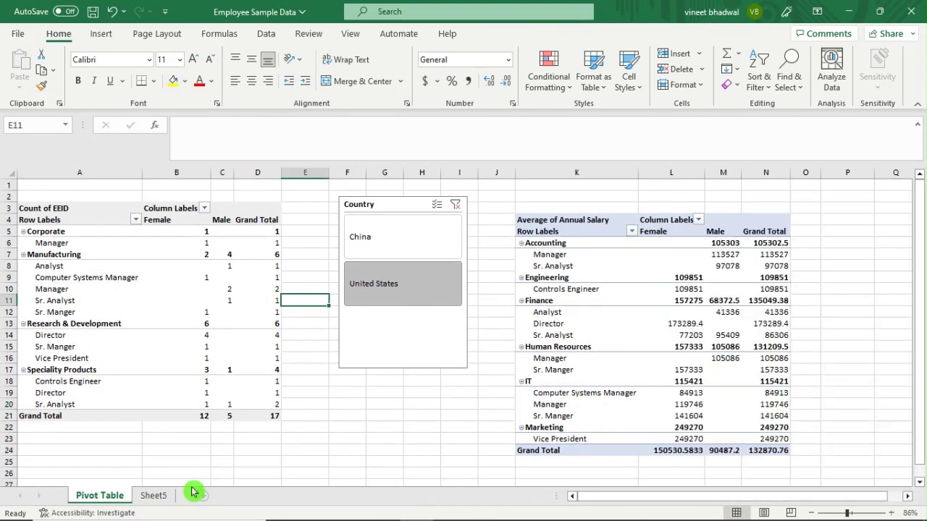
On Sheet5, select the employee data range from the EEID header through City.
{"action": "left_click", "coordinate": [153, 496]}
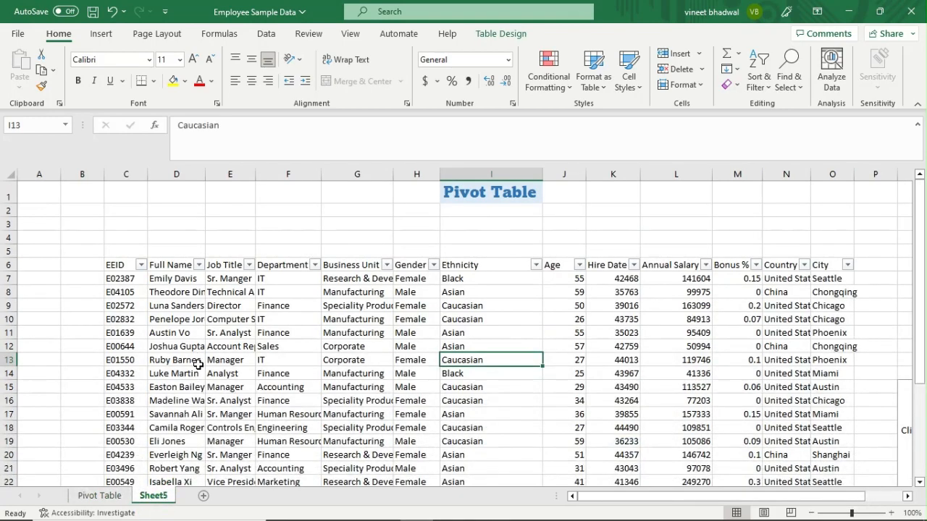
{"action": "scroll", "coordinate": [208, 341], "scroll_direction": "down", "scroll_amount": 2}
{"action": "scroll", "coordinate": [206, 330], "scroll_direction": "up", "scroll_amount": 2}
{"action": "left_click", "coordinate": [123, 265]}
{"action": "left_click_drag", "start_coordinate": [147, 271], "coordinate": [833, 459]}
{"action": "scroll", "coordinate": [312, 329], "scroll_direction": "up", "scroll_amount": 2}
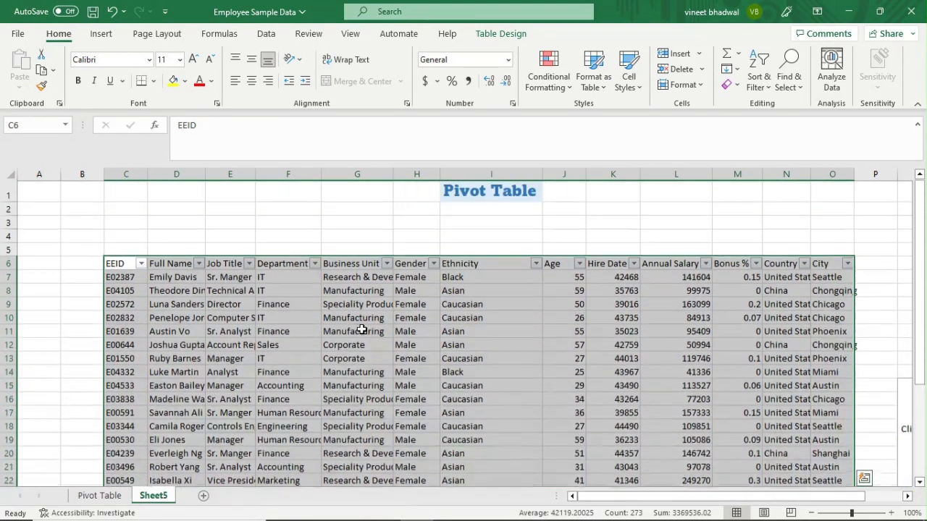
Insert a PivotTable on a new worksheet with Job Title in Rows, adding then removing EEID from Columns.
{"action": "left_click", "coordinate": [101, 34]}
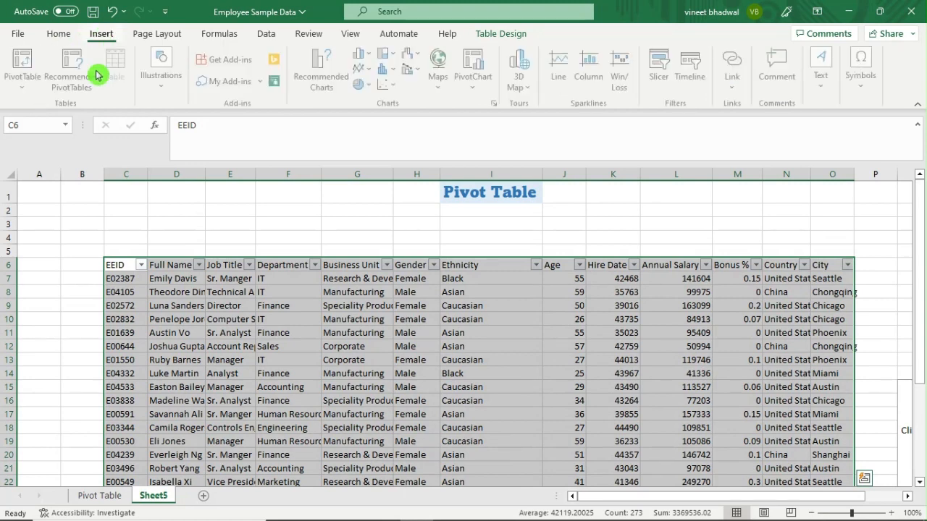
{"action": "left_click", "coordinate": [22, 61]}
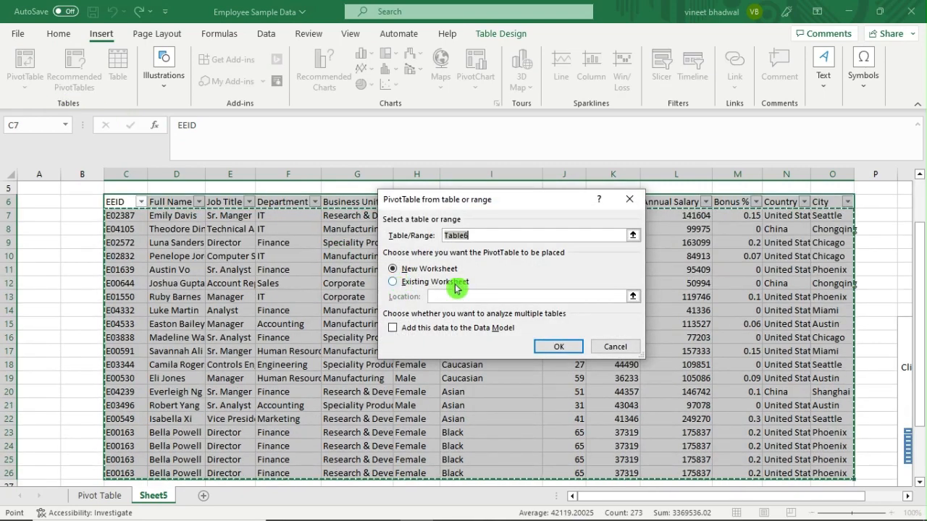
{"action": "left_click", "coordinate": [568, 353]}
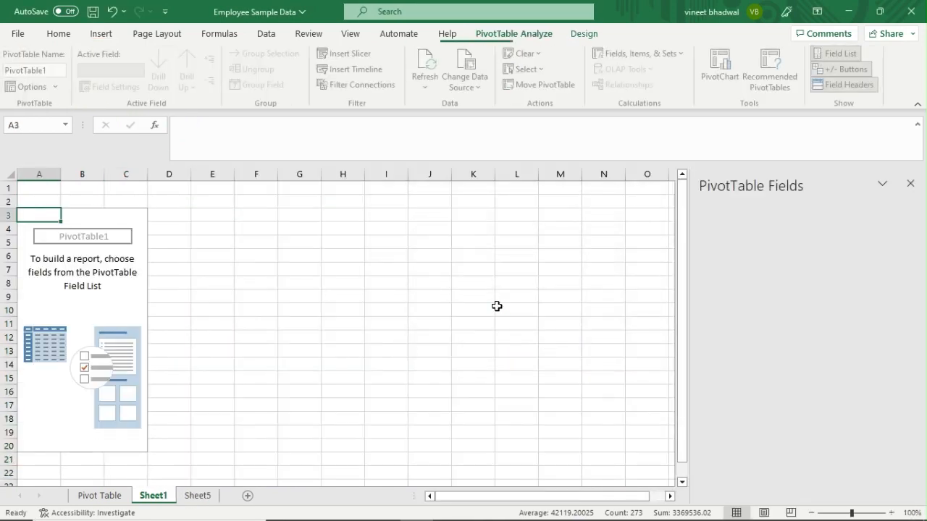
{"action": "left_click_drag", "start_coordinate": [732, 290], "coordinate": [847, 456]}
{"action": "left_click_drag", "start_coordinate": [720, 263], "coordinate": [832, 399]}
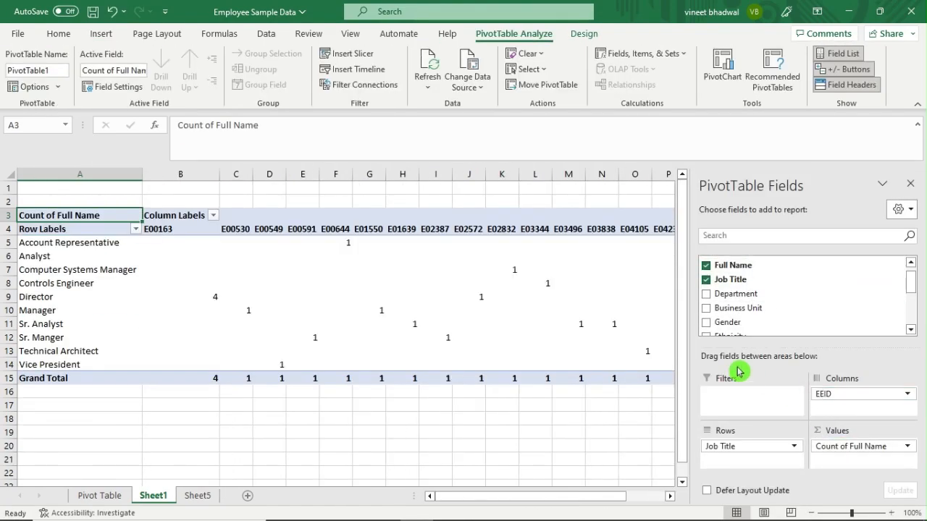
{"action": "left_click", "coordinate": [908, 395]}
{"action": "left_click", "coordinate": [843, 359]}
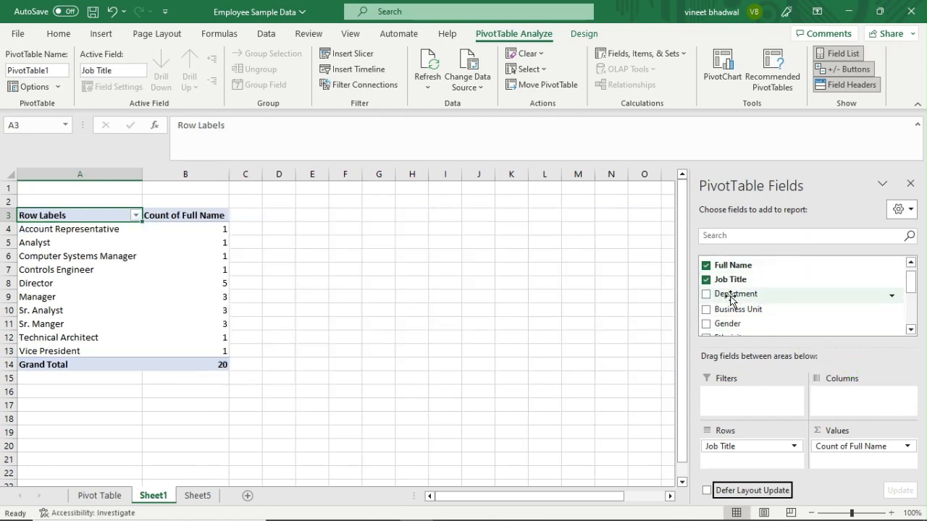
Go back to the Pivot Table sheet, select a Job Title label in the count pivot, and show PivotTable Design.
{"action": "left_click", "coordinate": [105, 499]}
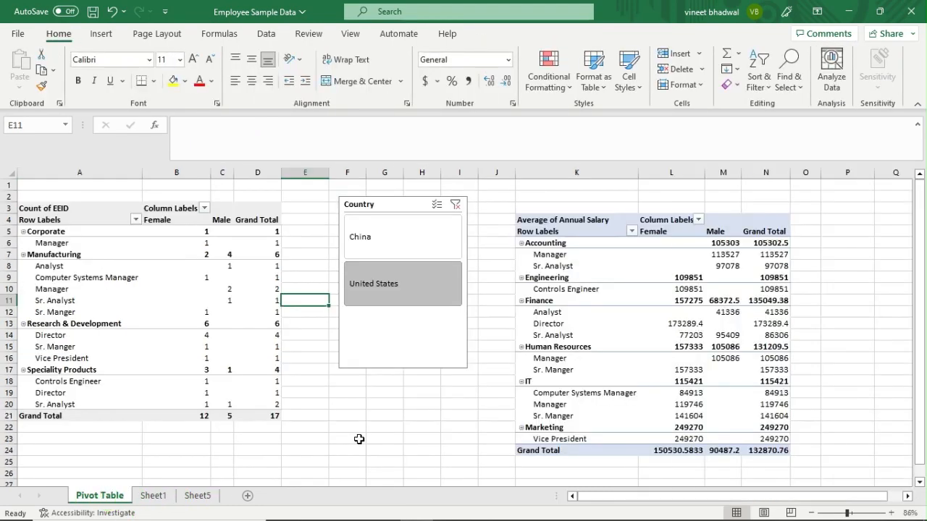
{"action": "left_click", "coordinate": [351, 438]}
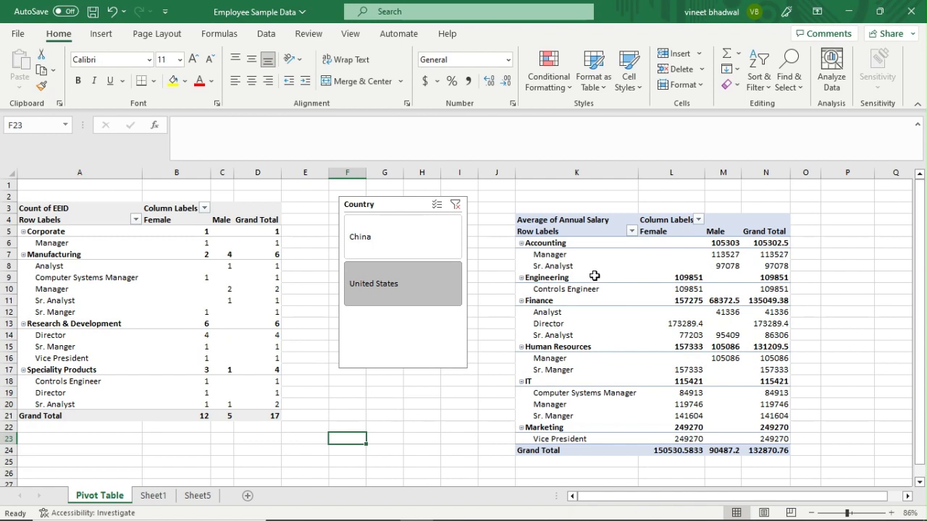
{"action": "left_click", "coordinate": [142, 286]}
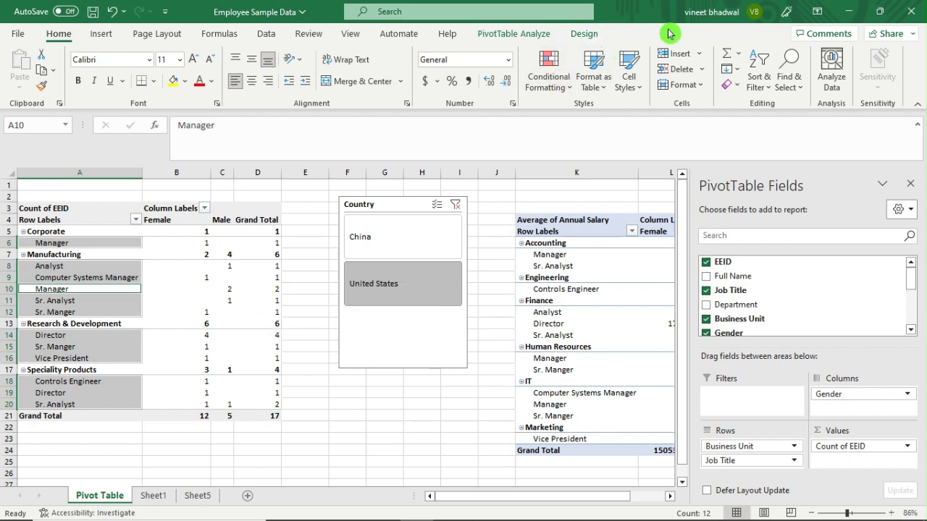
{"action": "left_click", "coordinate": [592, 36]}
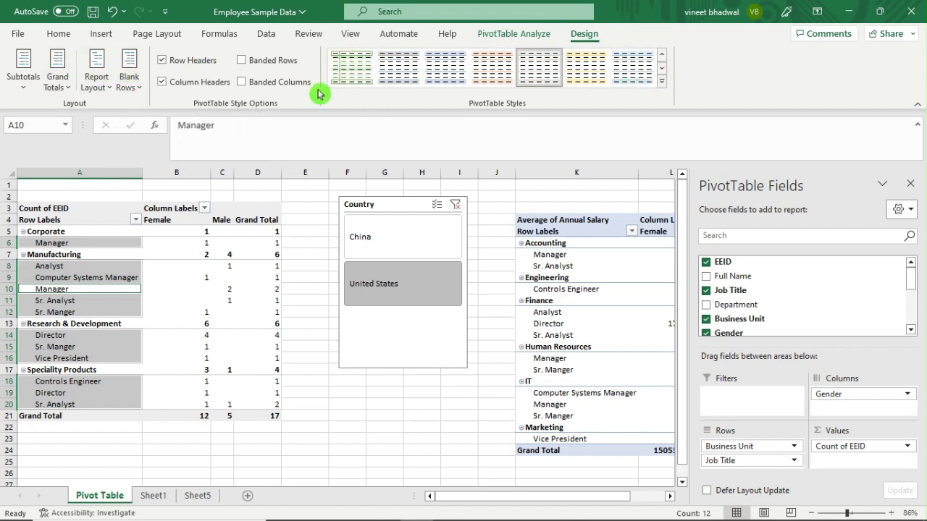
Insert a blank line after each Business Unit item in the Count of EEID pivot.
{"action": "left_click", "coordinate": [136, 88]}
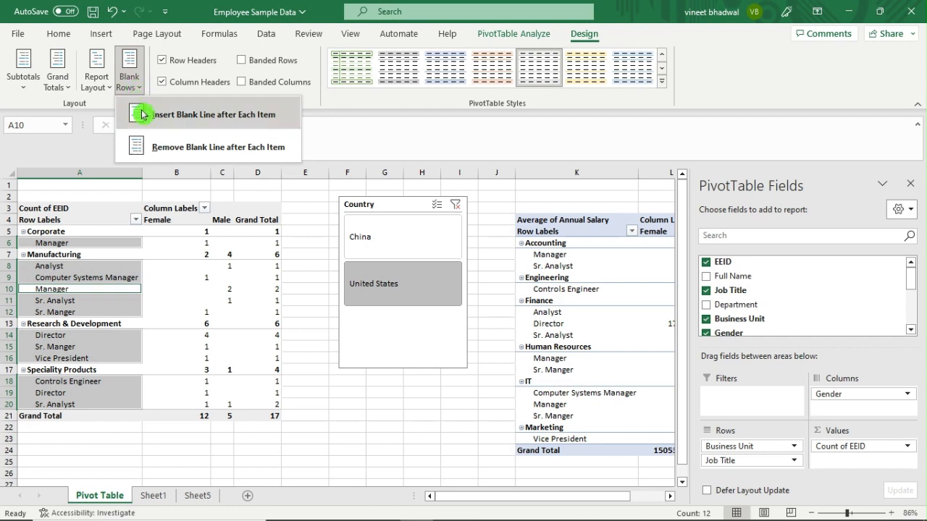
{"action": "left_click", "coordinate": [195, 116]}
{"action": "left_click", "coordinate": [150, 305]}
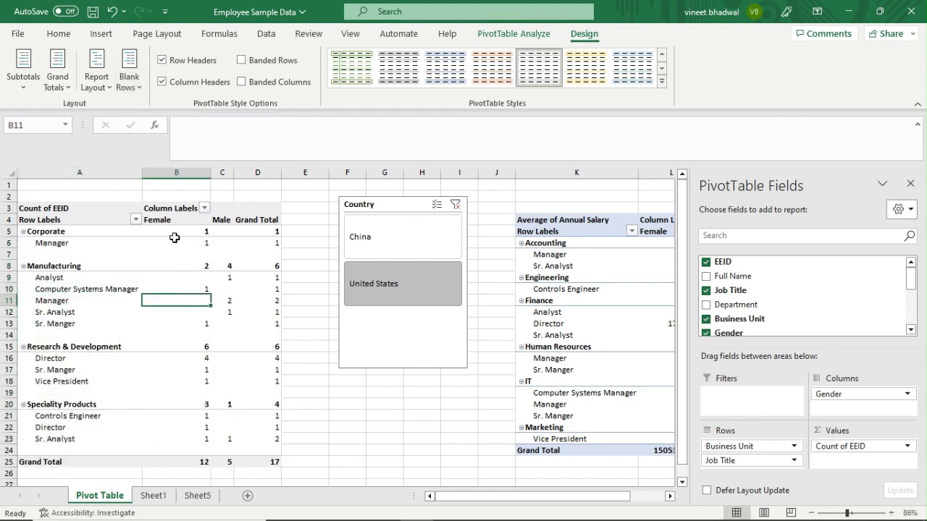
{"action": "left_click", "coordinate": [312, 228]}
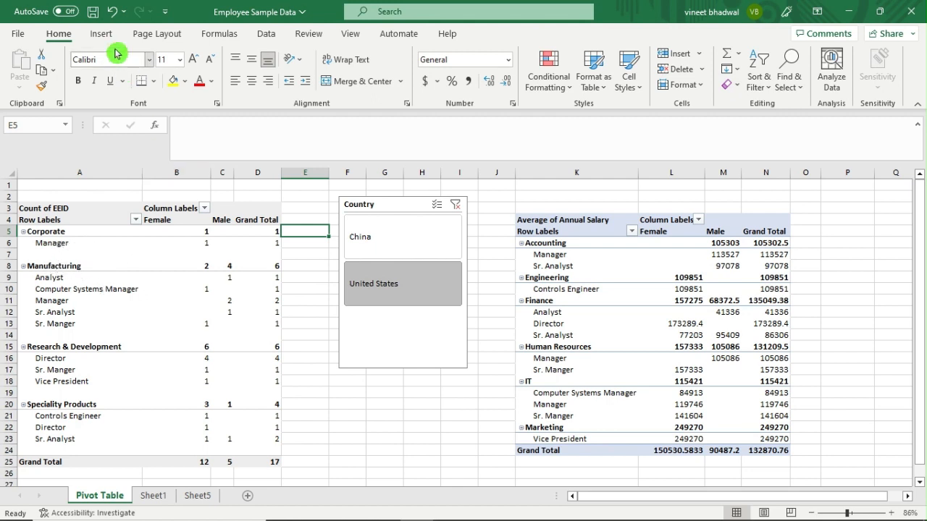
Remove the blank line after each item in the count pivot.
{"action": "left_click", "coordinate": [229, 265]}
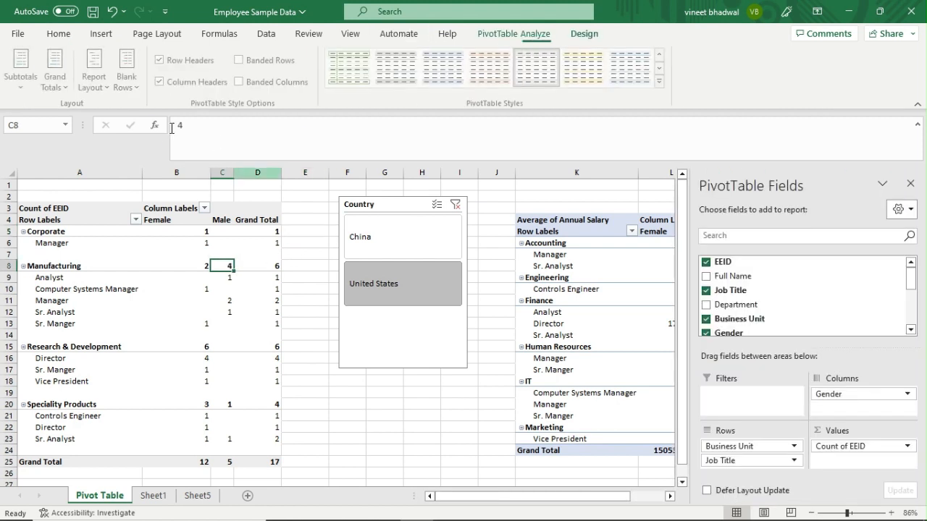
{"action": "left_click", "coordinate": [131, 88]}
{"action": "left_click", "coordinate": [145, 142]}
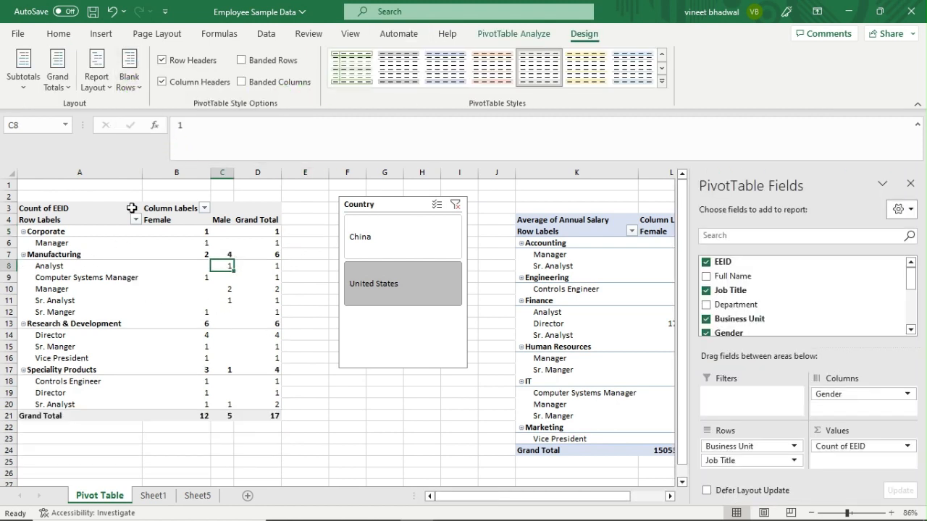
Switch the pivot's report layout to compact form, then to outline form.
{"action": "left_click", "coordinate": [105, 91]}
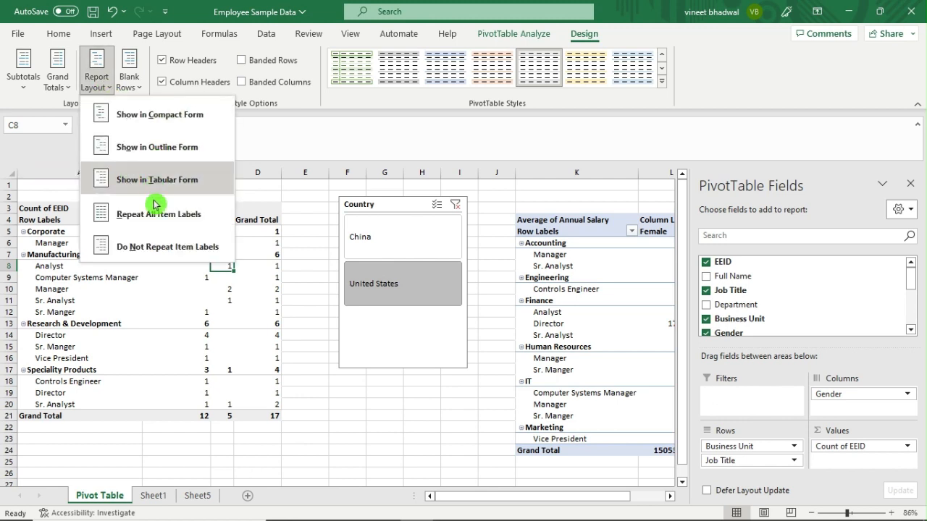
{"action": "left_click", "coordinate": [167, 116]}
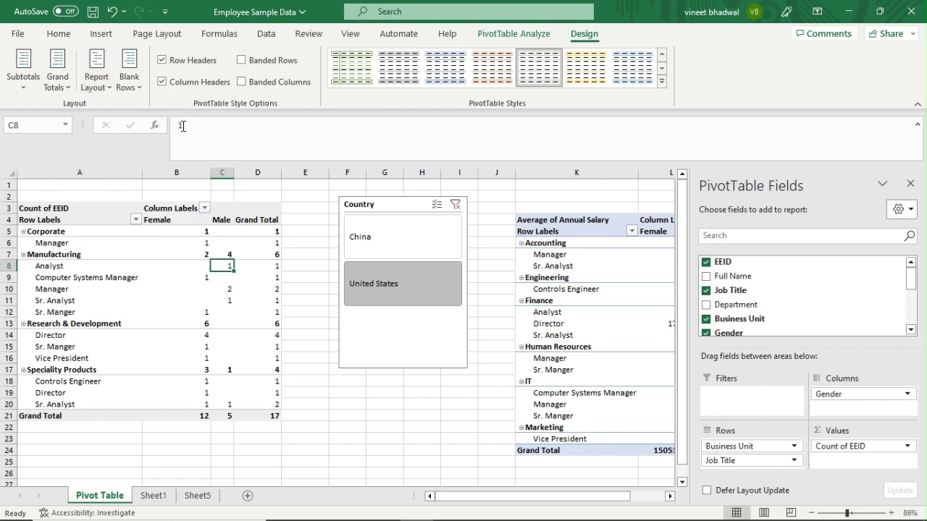
{"action": "left_click", "coordinate": [92, 86]}
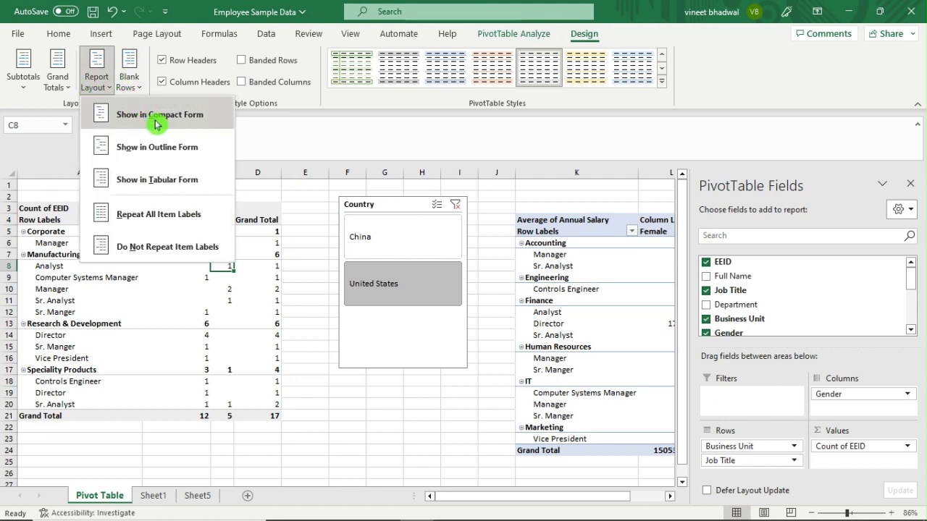
{"action": "left_click", "coordinate": [166, 148]}
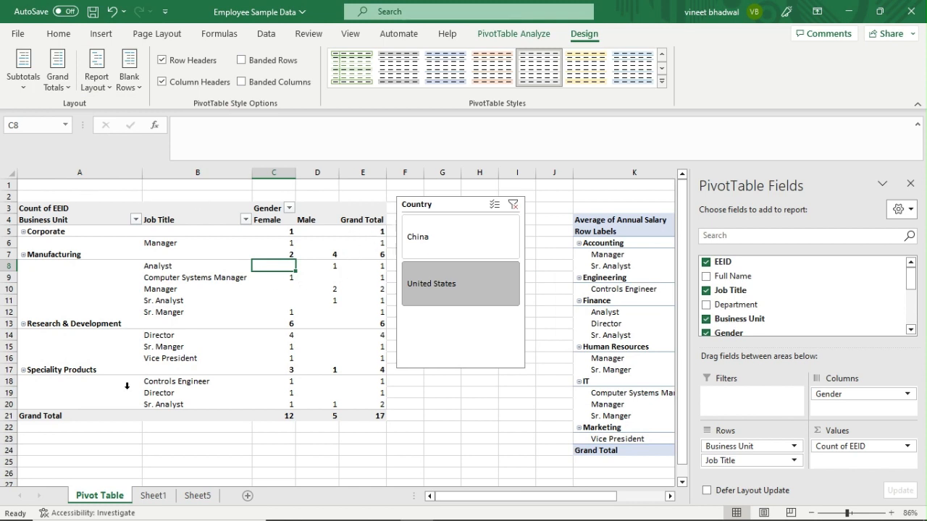
{"action": "left_click", "coordinate": [99, 92]}
{"action": "left_click", "coordinate": [139, 180]}
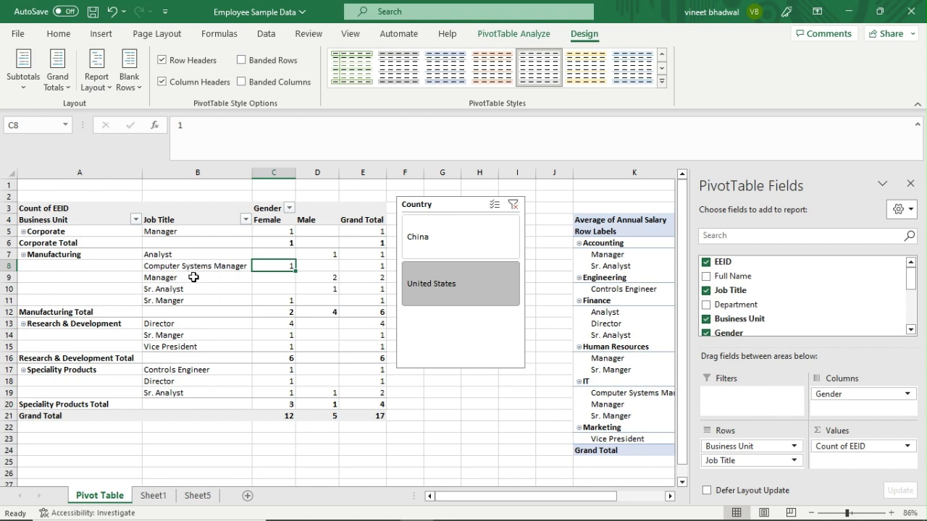
{"action": "left_click", "coordinate": [102, 90]}
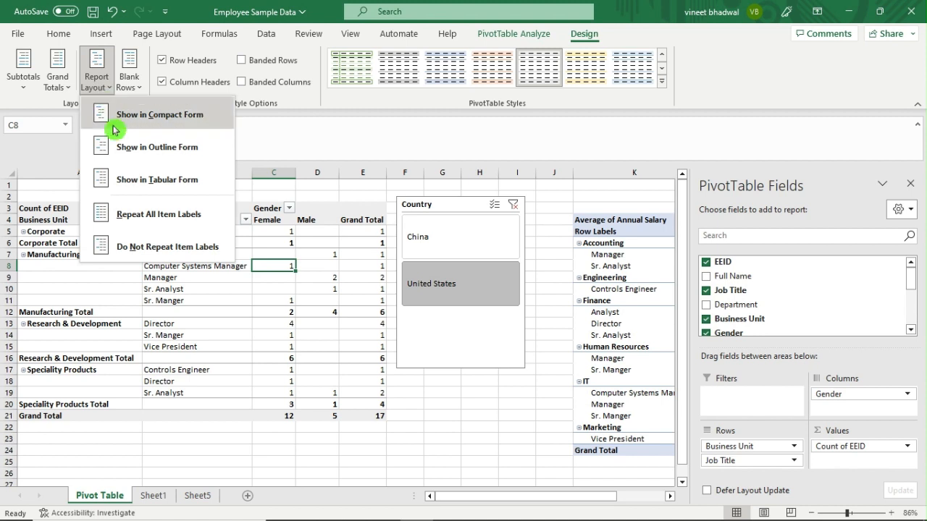
{"action": "left_click", "coordinate": [152, 216]}
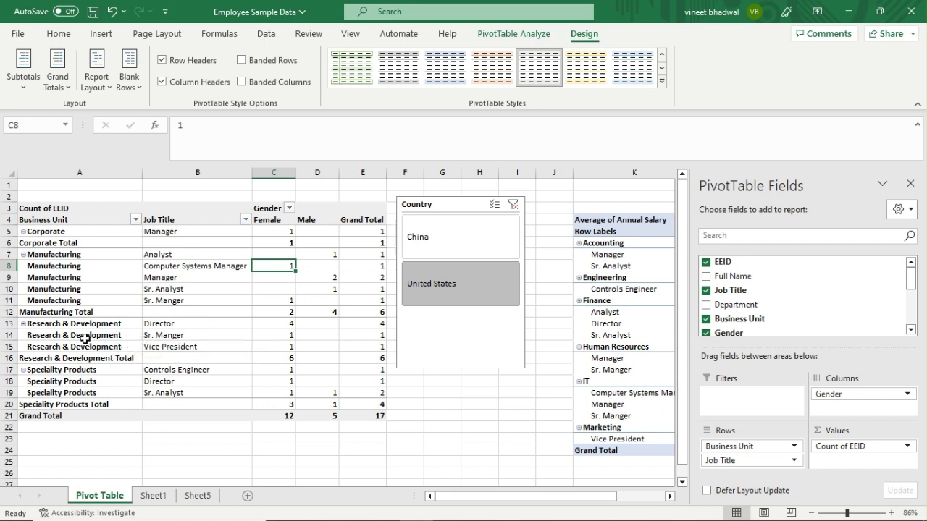
{"action": "left_click", "coordinate": [96, 79]}
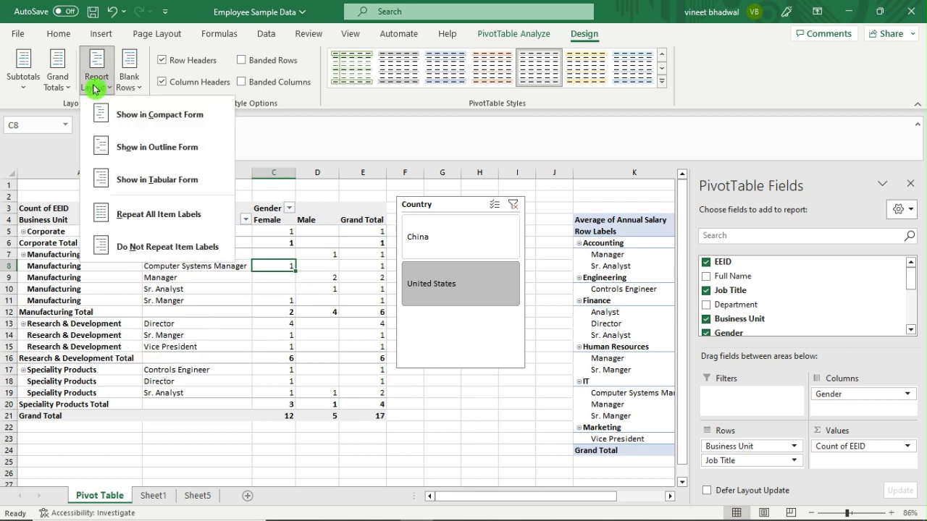
{"action": "left_click", "coordinate": [149, 247]}
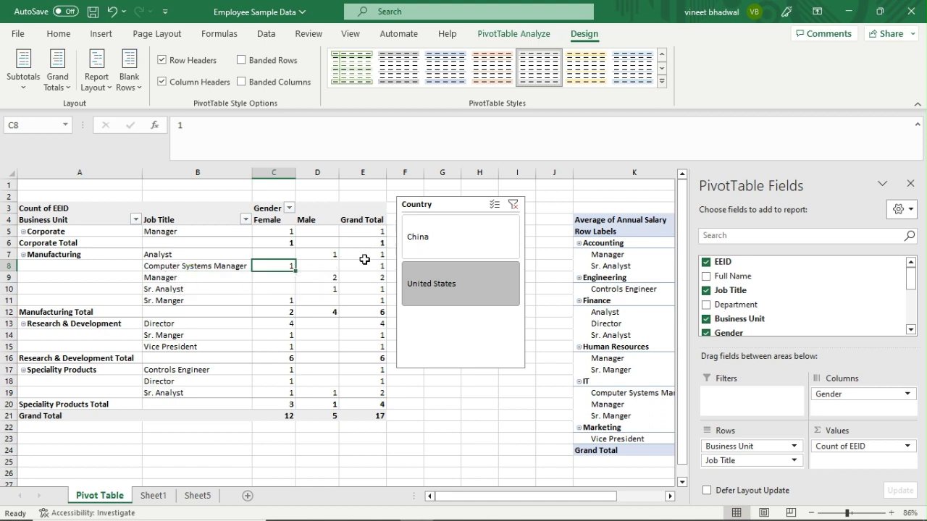
{"action": "left_click", "coordinate": [359, 219]}
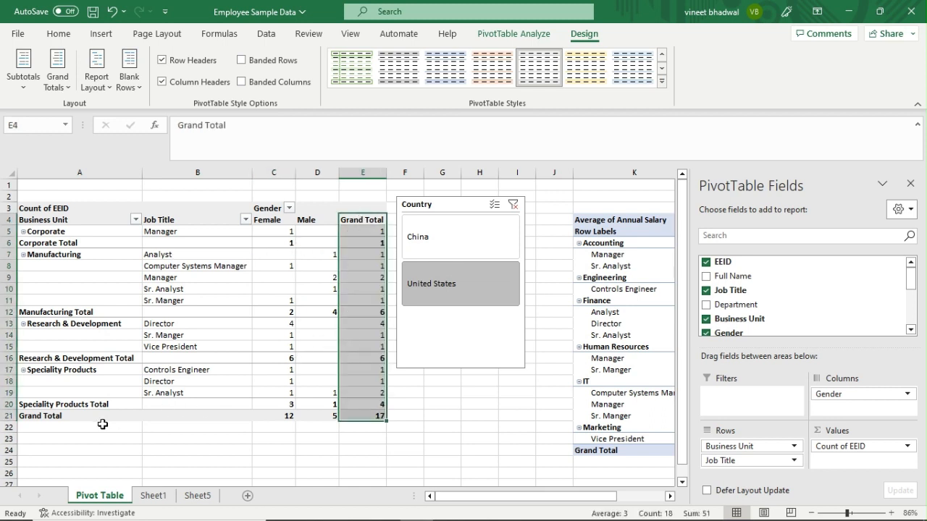
Make the Grand Total row 21 taller and bring up the Grand Totals choices.
{"action": "left_click_drag", "start_coordinate": [89, 419], "coordinate": [367, 417]}
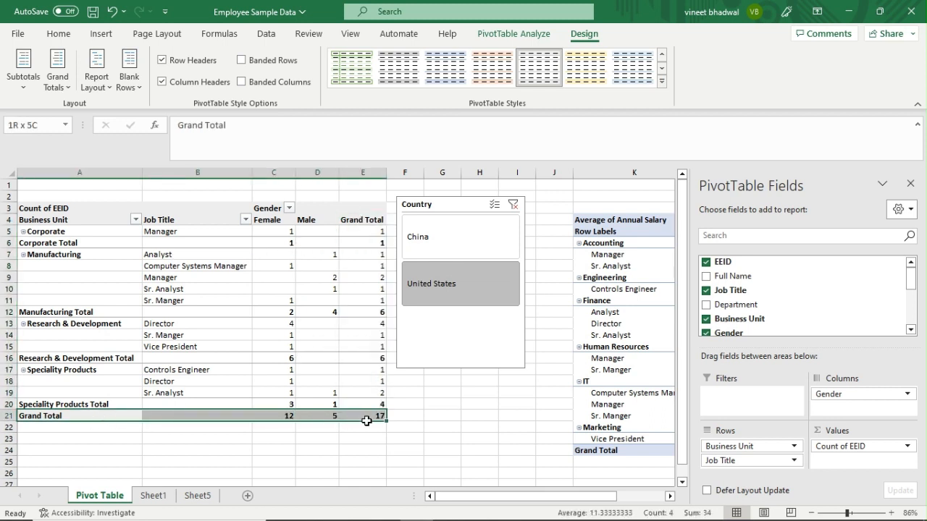
{"action": "left_click_drag", "start_coordinate": [9, 422], "coordinate": [9, 441]}
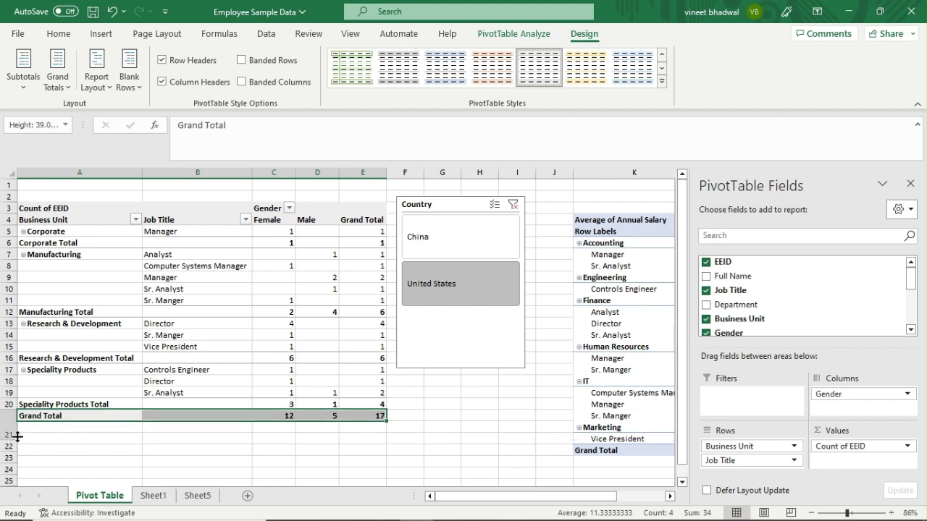
{"action": "left_click_drag", "start_coordinate": [123, 429], "coordinate": [367, 428]}
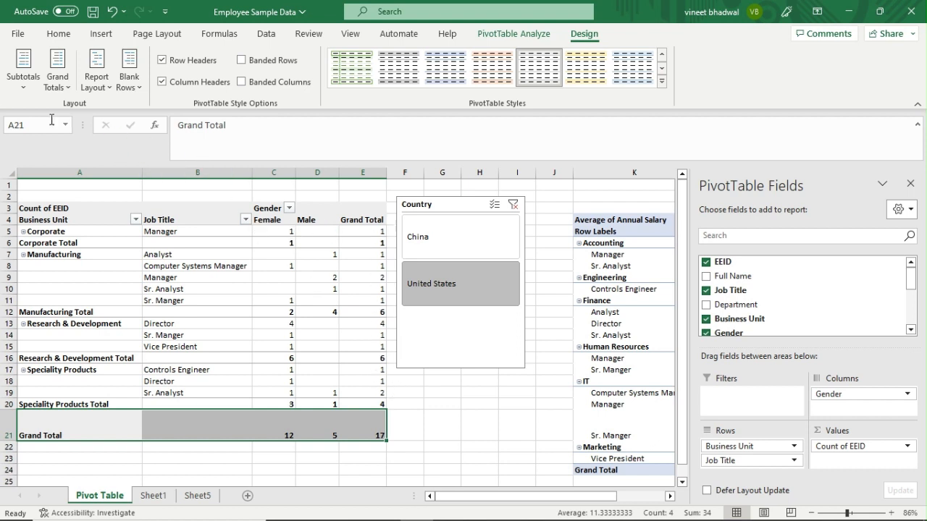
{"action": "left_click", "coordinate": [57, 78]}
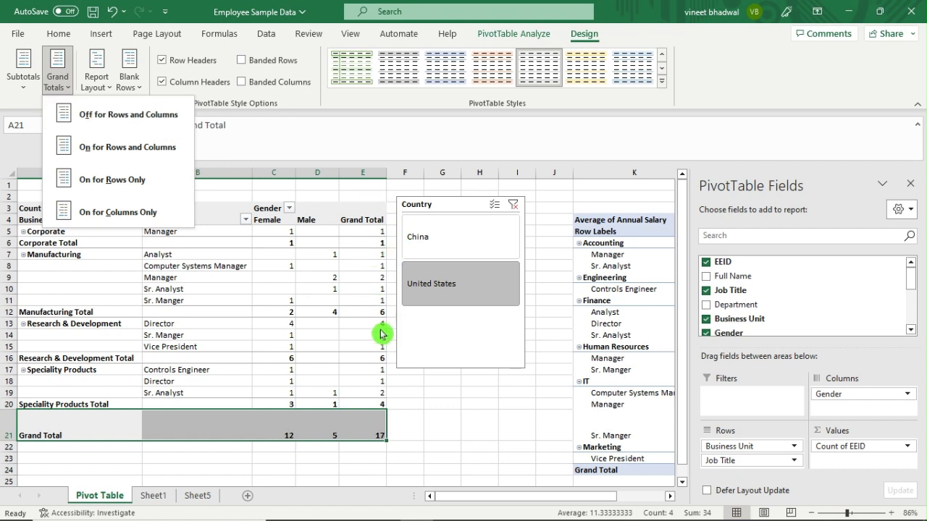
{"action": "left_click", "coordinate": [118, 145]}
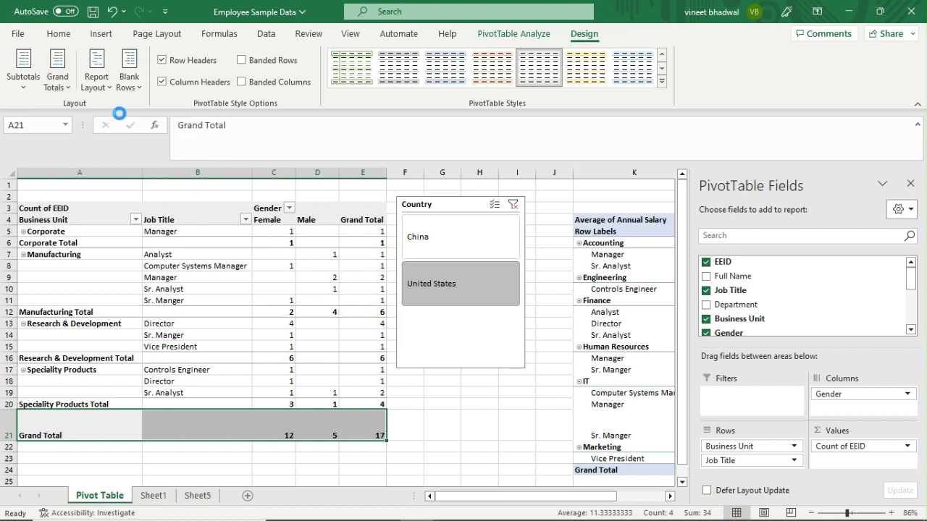
{"action": "left_click", "coordinate": [94, 417]}
{"action": "left_click", "coordinate": [370, 417]}
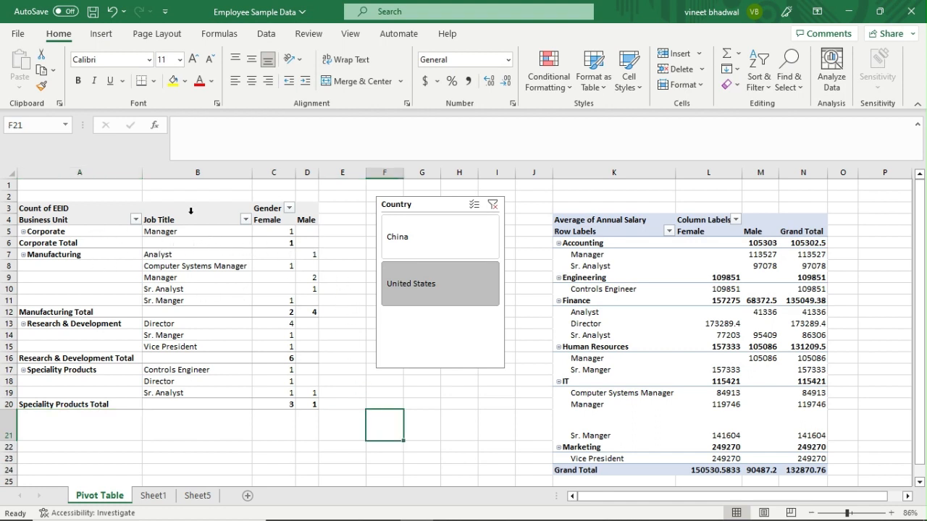
{"action": "left_click", "coordinate": [194, 281]}
{"action": "left_click", "coordinate": [137, 265]}
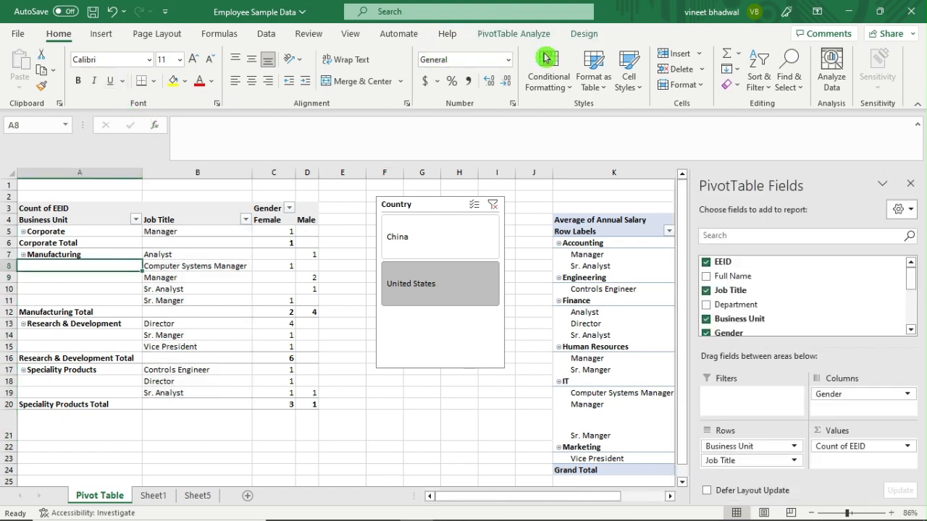
{"action": "left_click", "coordinate": [584, 33]}
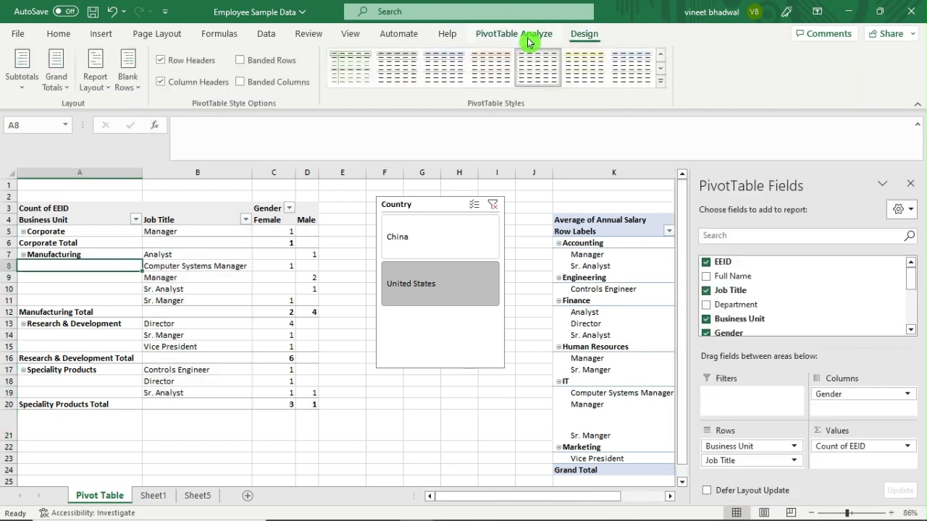
{"action": "left_click", "coordinate": [66, 85]}
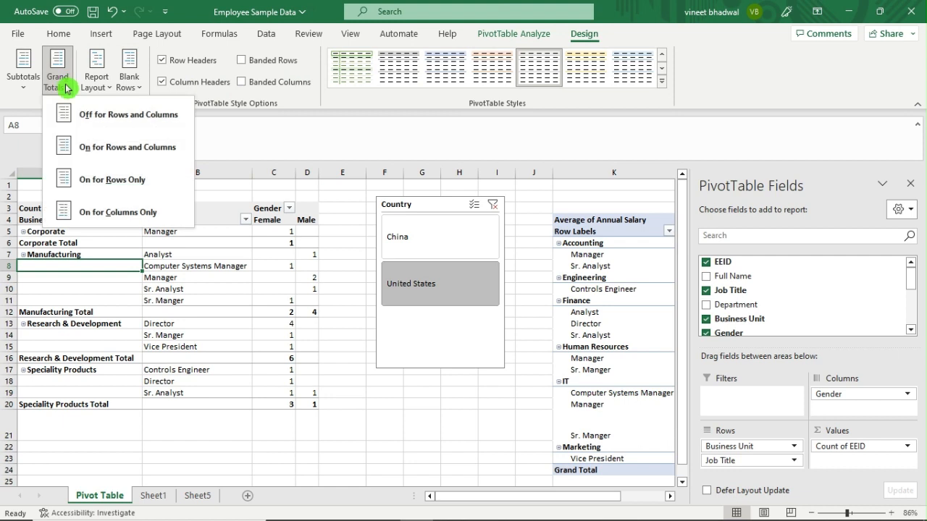
{"action": "left_click", "coordinate": [126, 187]}
{"action": "left_click_drag", "start_coordinate": [375, 234], "coordinate": [368, 400]}
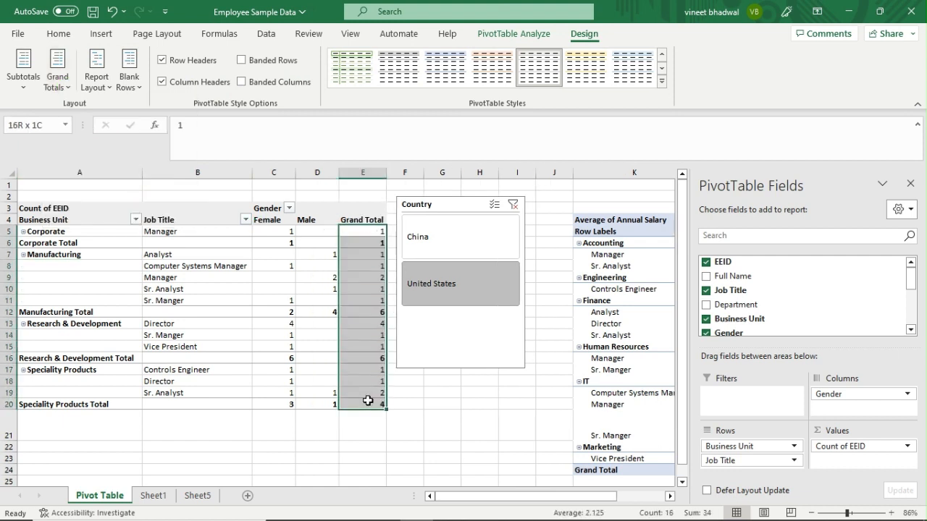
{"action": "left_click", "coordinate": [125, 300]}
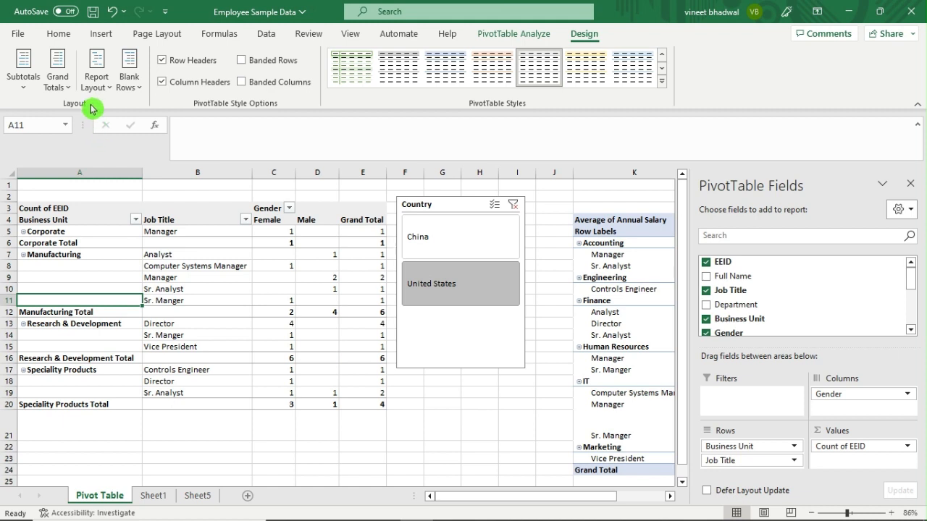
{"action": "left_click", "coordinate": [58, 92]}
{"action": "left_click", "coordinate": [114, 212]}
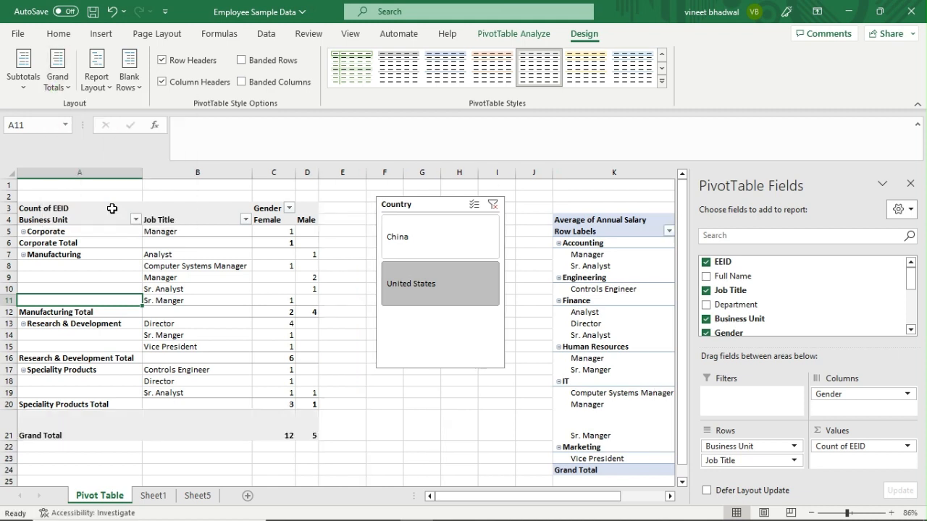
{"action": "left_click", "coordinate": [58, 86]}
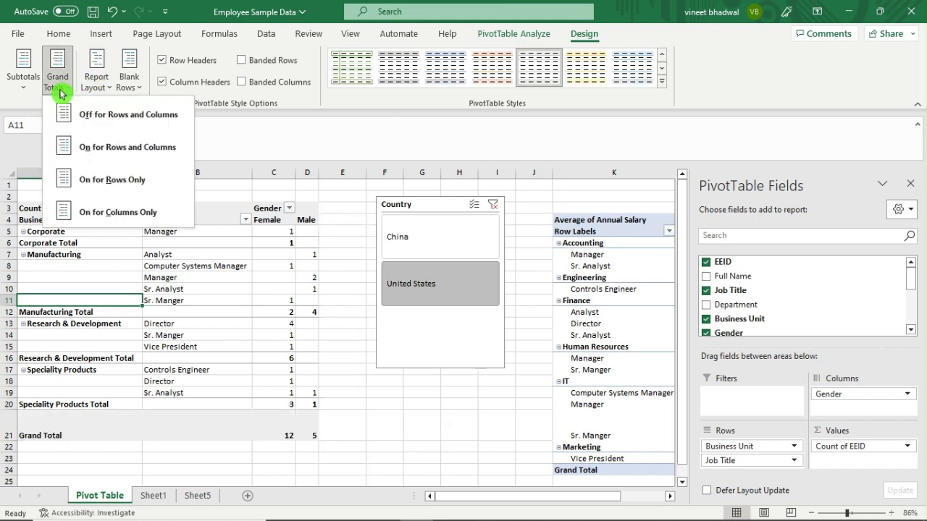
{"action": "left_click", "coordinate": [134, 148]}
{"action": "left_click_drag", "start_coordinate": [367, 232], "coordinate": [110, 437]}
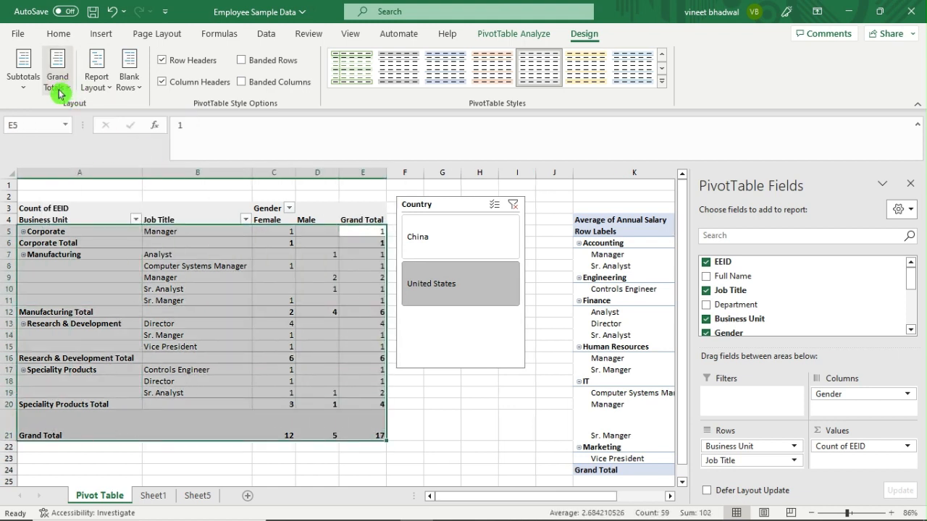
{"action": "left_click", "coordinate": [268, 285]}
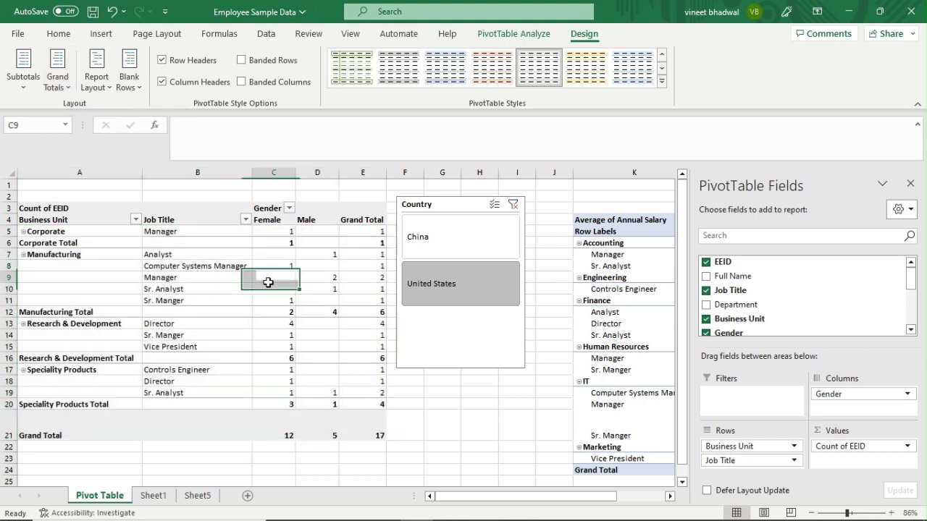
{"action": "left_click", "coordinate": [28, 85]}
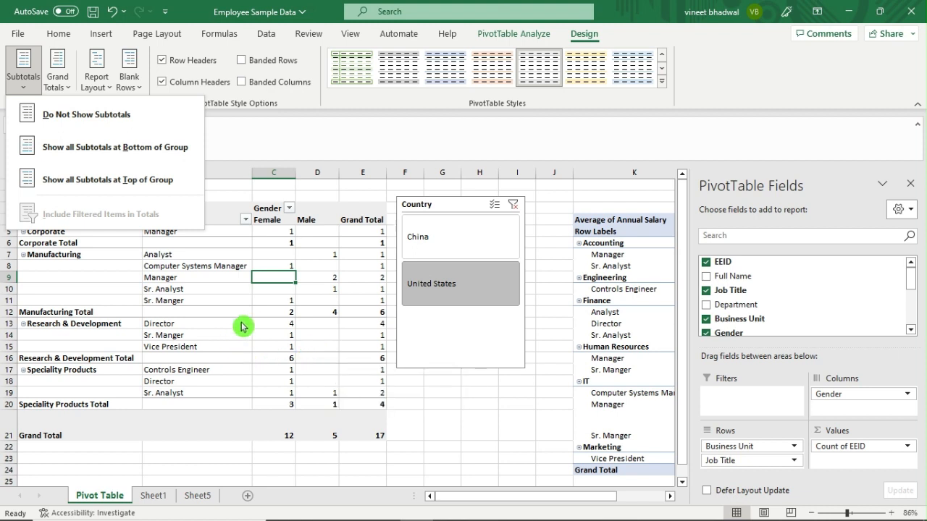
{"action": "left_click", "coordinate": [186, 333]}
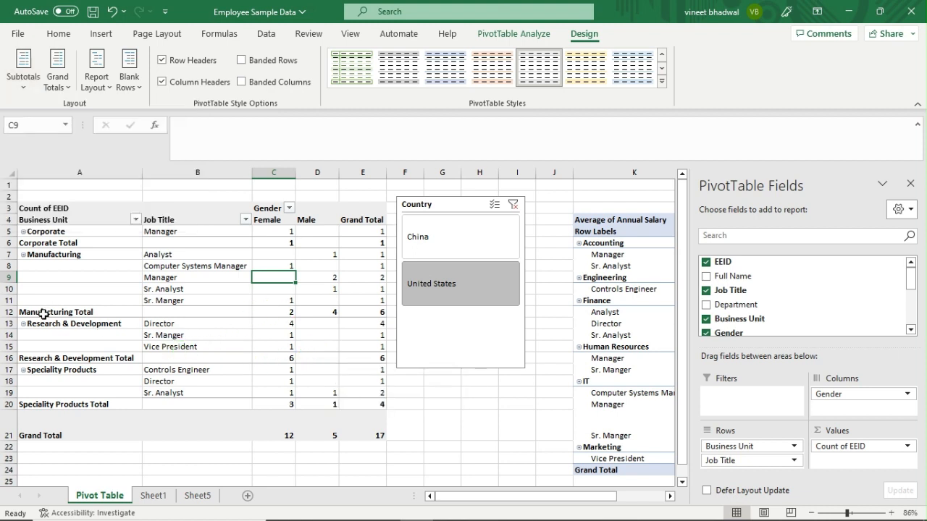
Fill the Manufacturing Total, Corporate, Research & Development Total and Speciality Products rows with yellow.
{"action": "left_click_drag", "start_coordinate": [44, 314], "coordinate": [370, 314]}
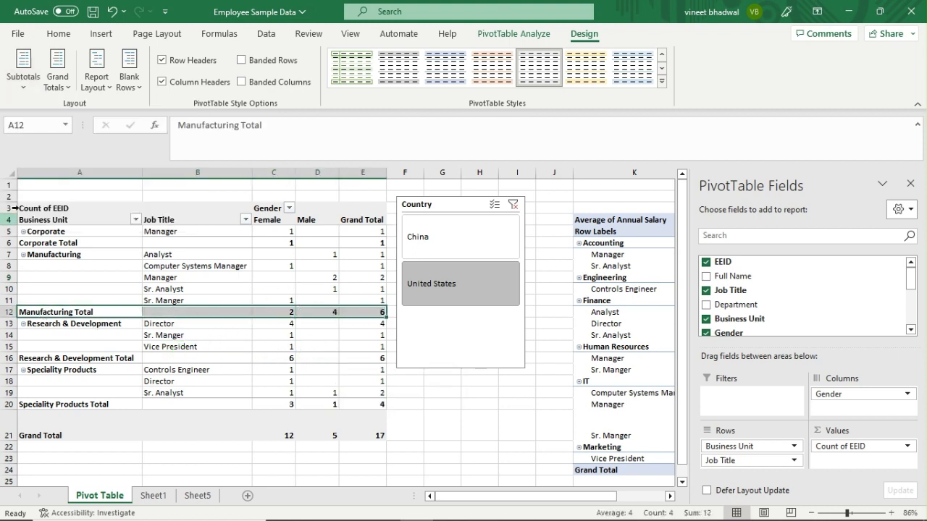
{"action": "left_click", "coordinate": [58, 33]}
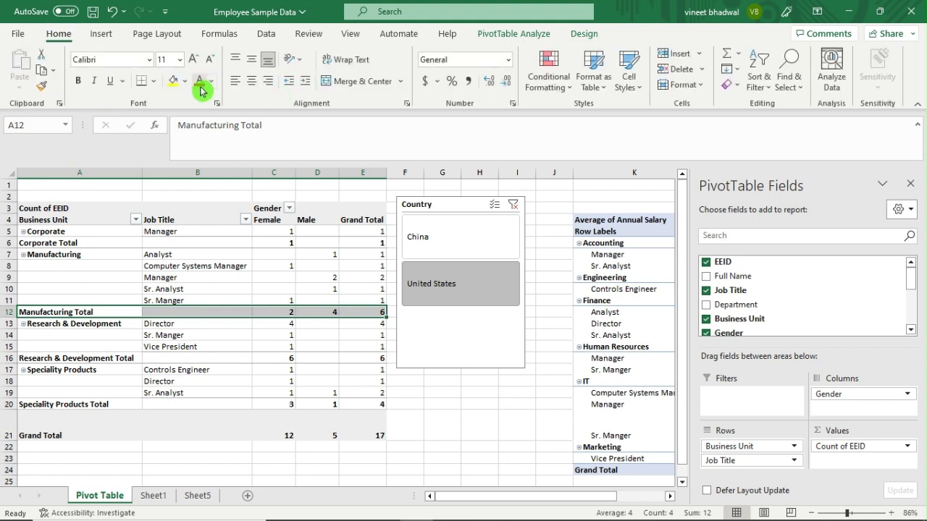
{"action": "left_click", "coordinate": [175, 81]}
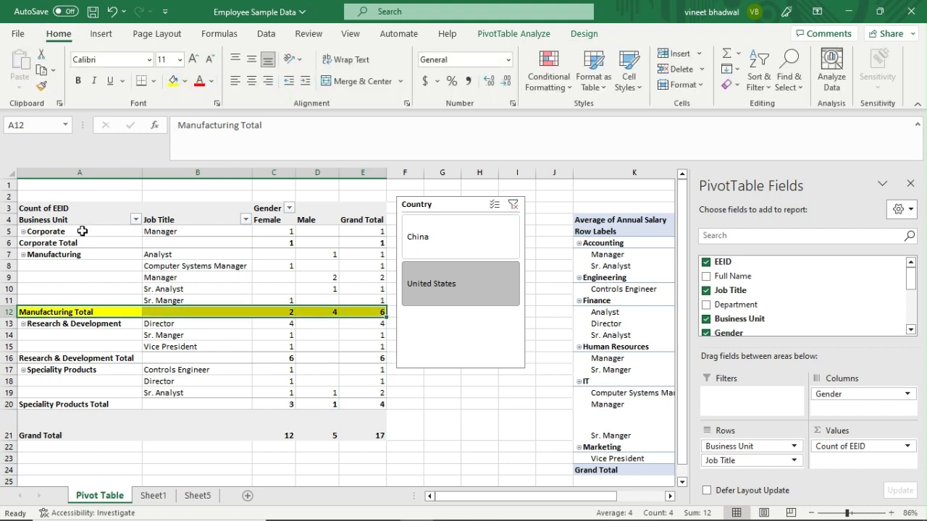
{"action": "left_click_drag", "start_coordinate": [56, 236], "coordinate": [367, 232]}
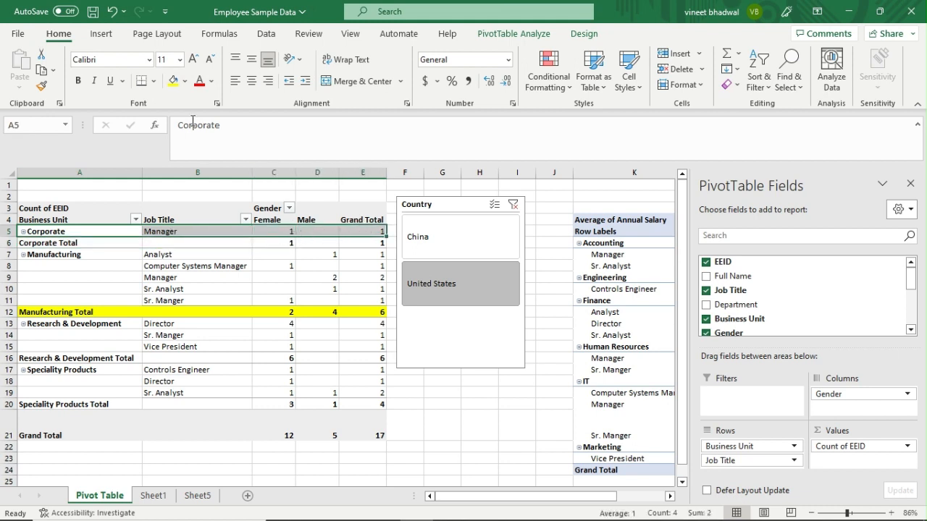
{"action": "left_click", "coordinate": [174, 81]}
{"action": "left_click_drag", "start_coordinate": [88, 359], "coordinate": [352, 356]}
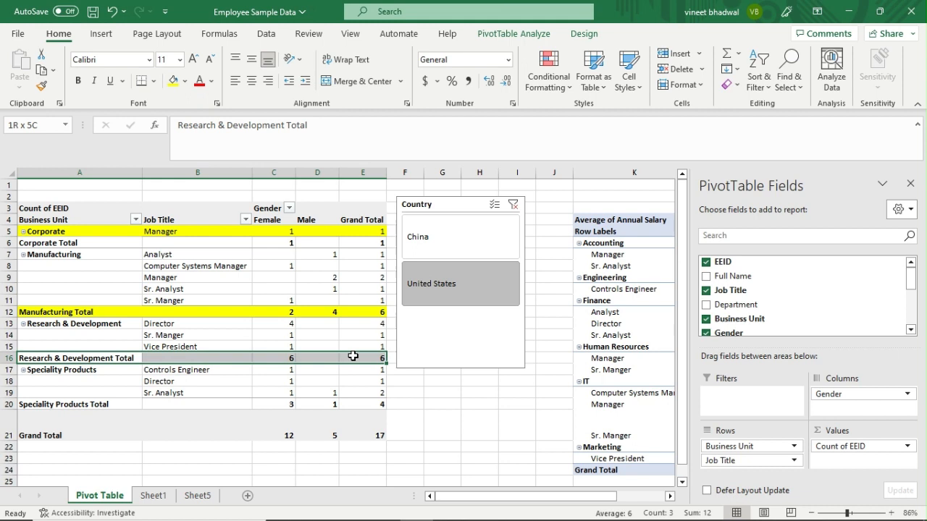
{"action": "left_click", "coordinate": [174, 82]}
{"action": "scroll", "coordinate": [94, 357], "scroll_direction": "down", "scroll_amount": 1}
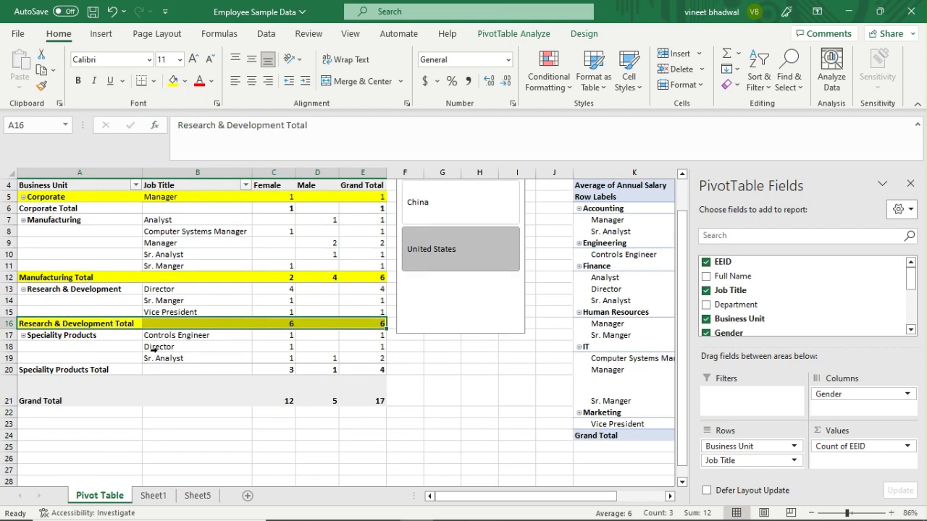
{"action": "left_click_drag", "start_coordinate": [107, 336], "coordinate": [370, 340]}
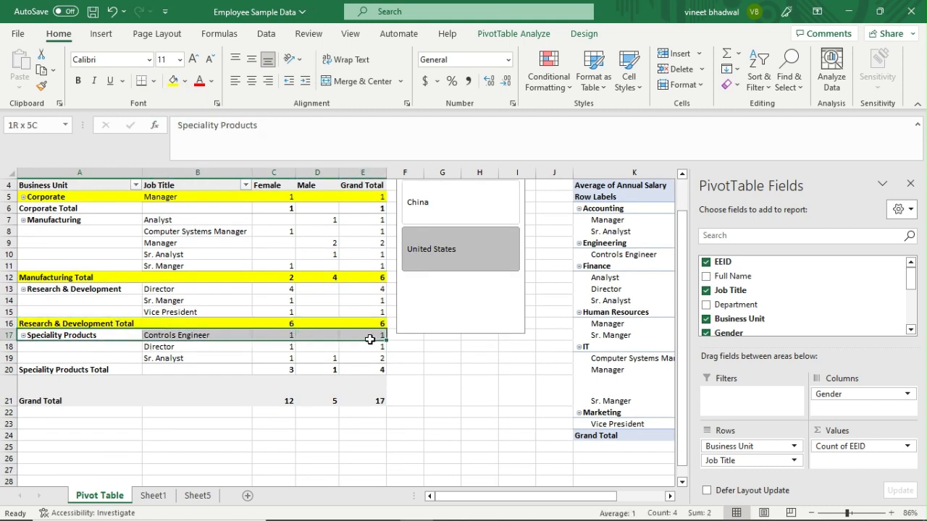
{"action": "left_click", "coordinate": [175, 81]}
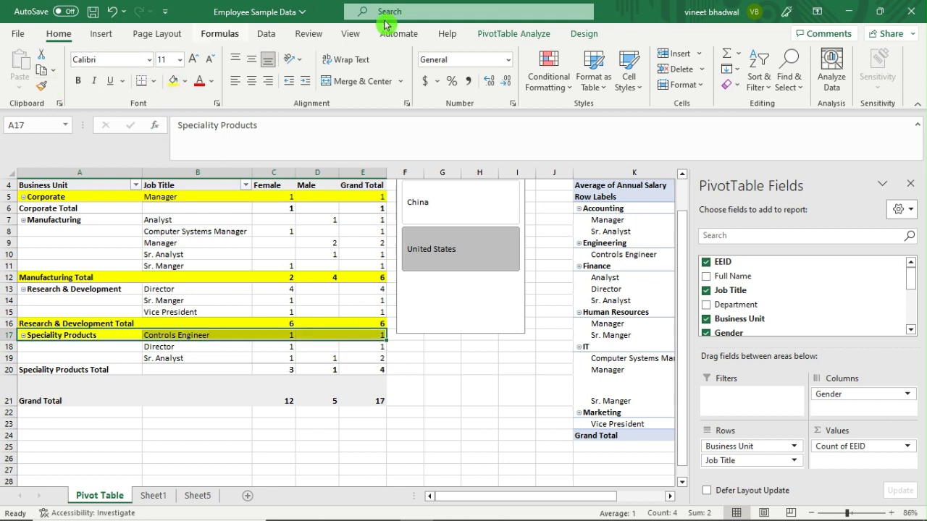
{"action": "left_click", "coordinate": [587, 33]}
Turn off all subtotals, then open and close PivotTable Options without changes.
{"action": "left_click", "coordinate": [25, 81]}
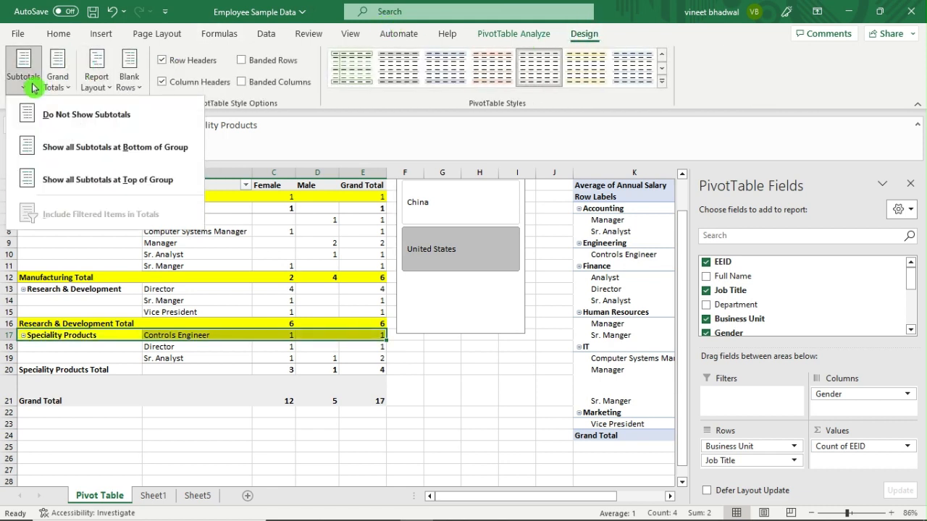
{"action": "left_click", "coordinate": [54, 120]}
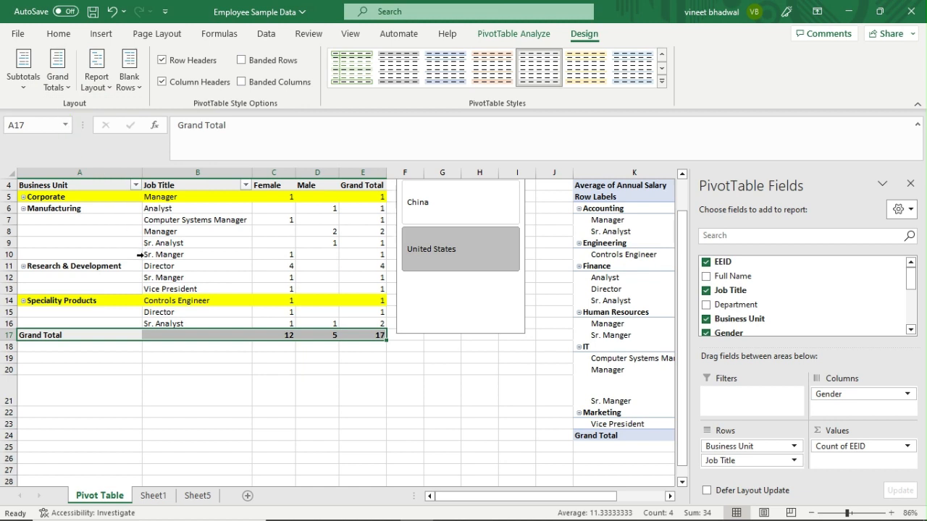
{"action": "scroll", "coordinate": [82, 264], "scroll_direction": "up", "scroll_amount": 1}
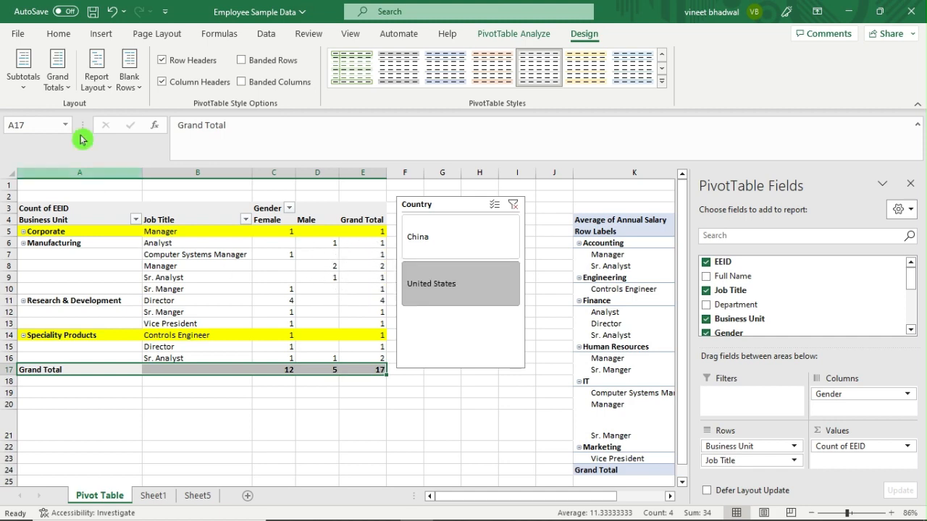
{"action": "scroll", "coordinate": [29, 93], "scroll_direction": "up", "scroll_amount": 1}
{"action": "left_click", "coordinate": [31, 89]}
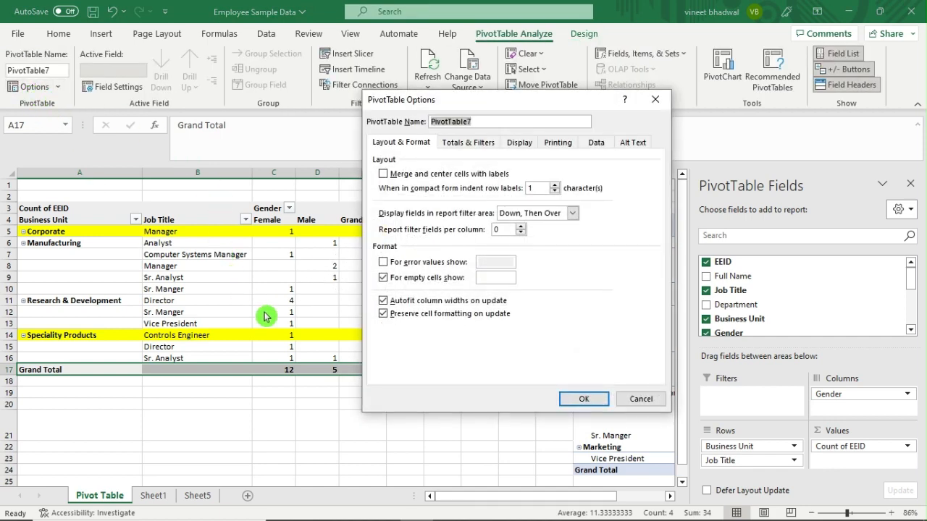
{"action": "left_click", "coordinate": [641, 399]}
Show all subtotals at the bottom of each Business Unit group.
{"action": "left_click", "coordinate": [299, 312]}
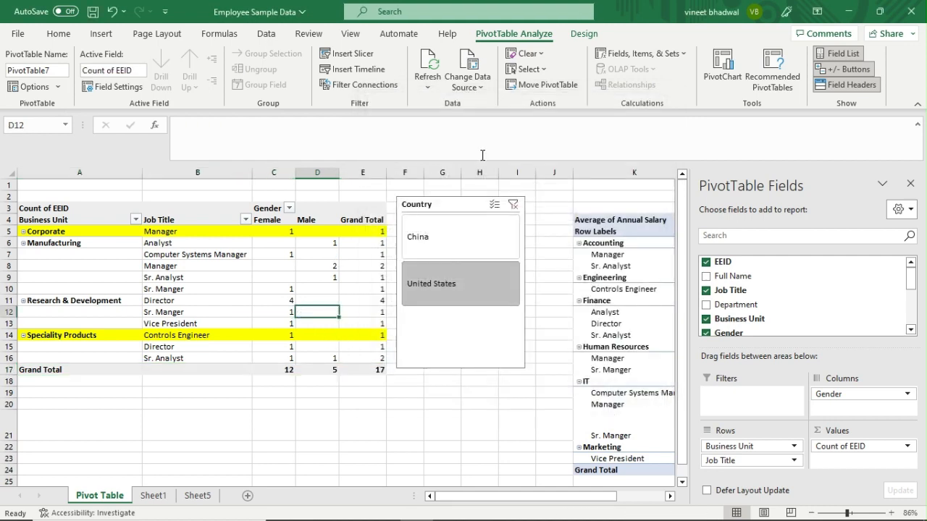
{"action": "left_click", "coordinate": [584, 33]}
{"action": "left_click", "coordinate": [13, 84]}
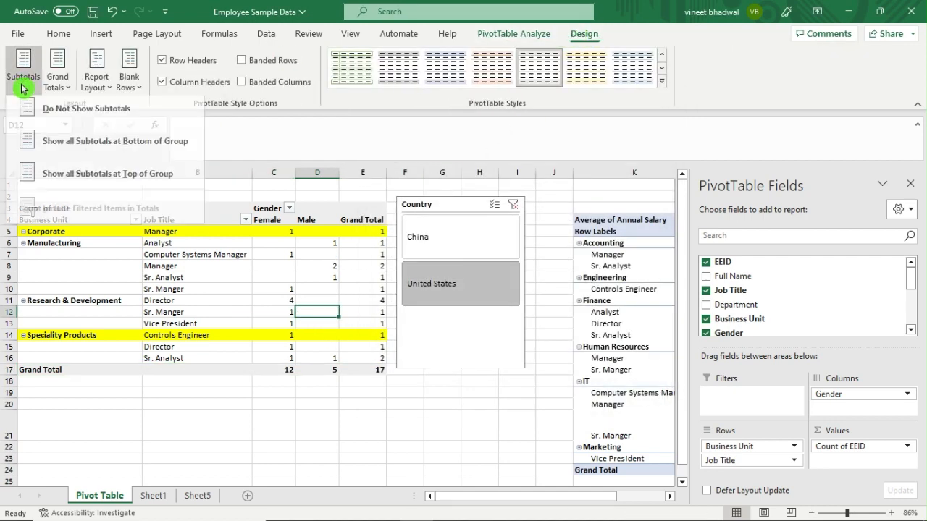
{"action": "left_click", "coordinate": [168, 151]}
{"action": "left_click", "coordinate": [107, 287]}
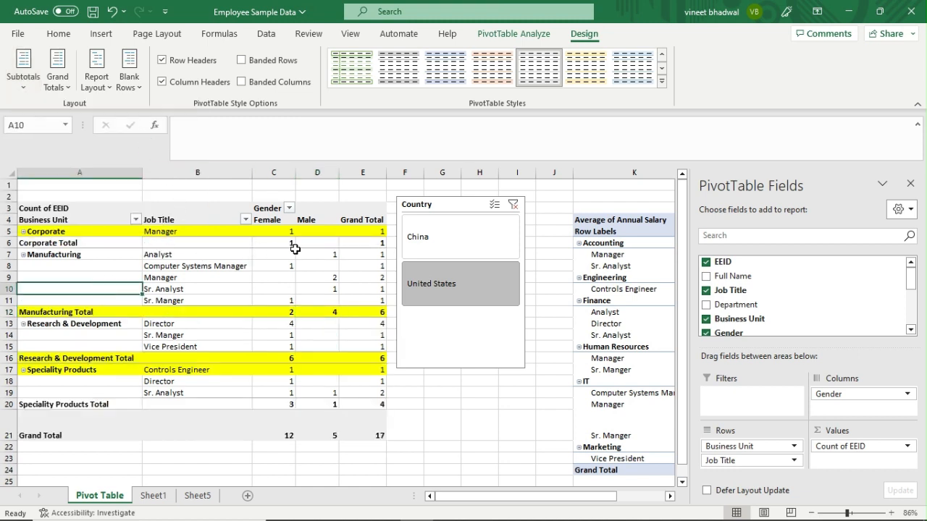
{"action": "left_click_drag", "start_coordinate": [286, 245], "coordinate": [367, 241]}
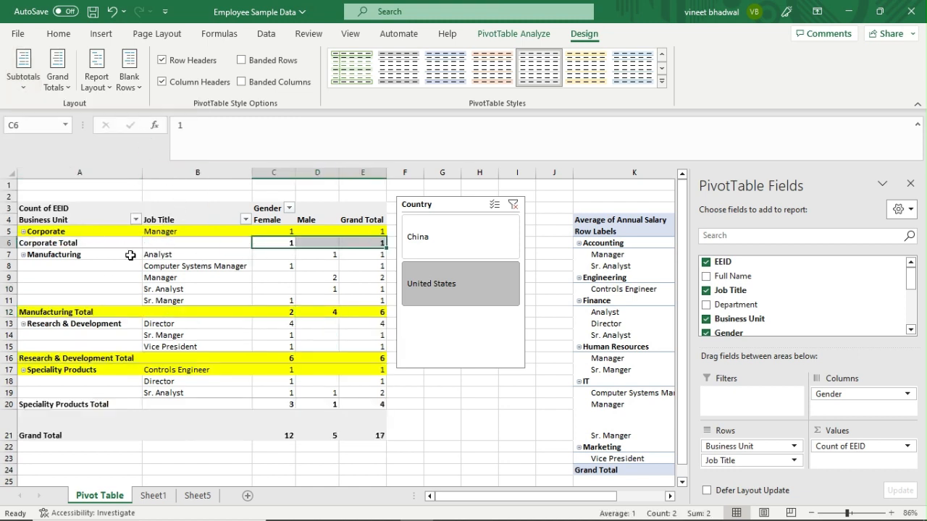
{"action": "left_click_drag", "start_coordinate": [190, 312], "coordinate": [376, 313]}
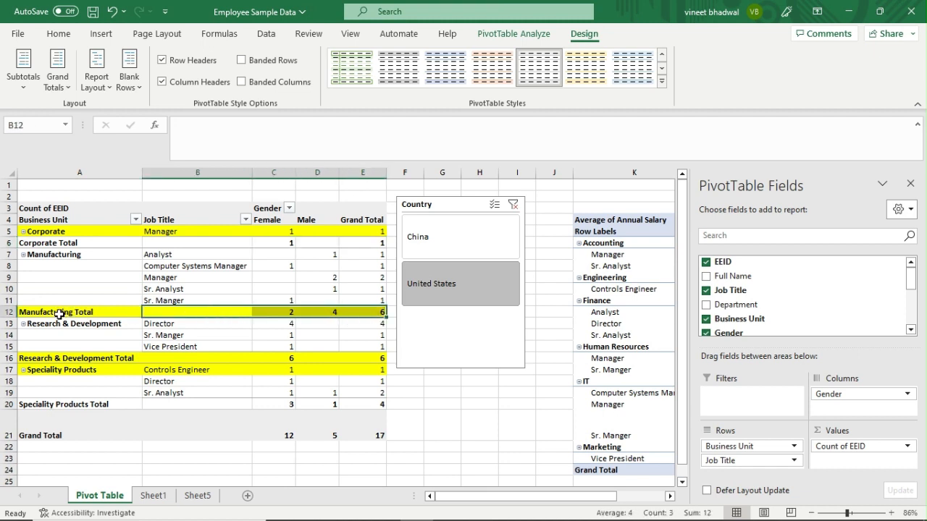
{"action": "left_click", "coordinate": [58, 255]}
{"action": "left_click", "coordinate": [80, 312]}
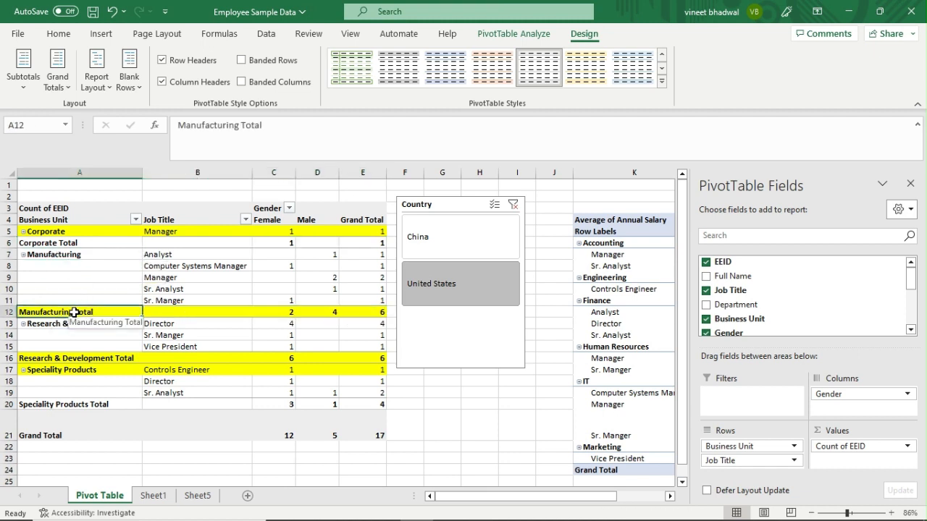
{"action": "left_click", "coordinate": [101, 378]}
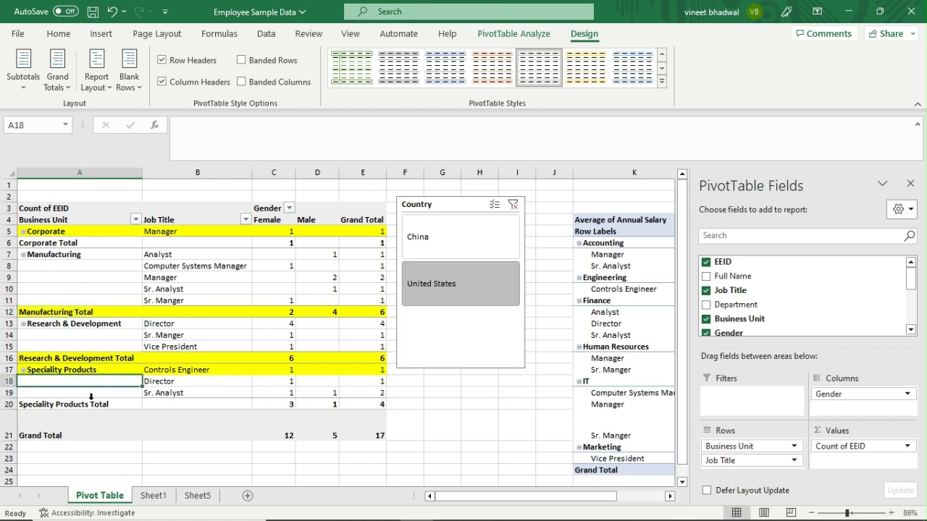
{"action": "left_click", "coordinate": [23, 68]}
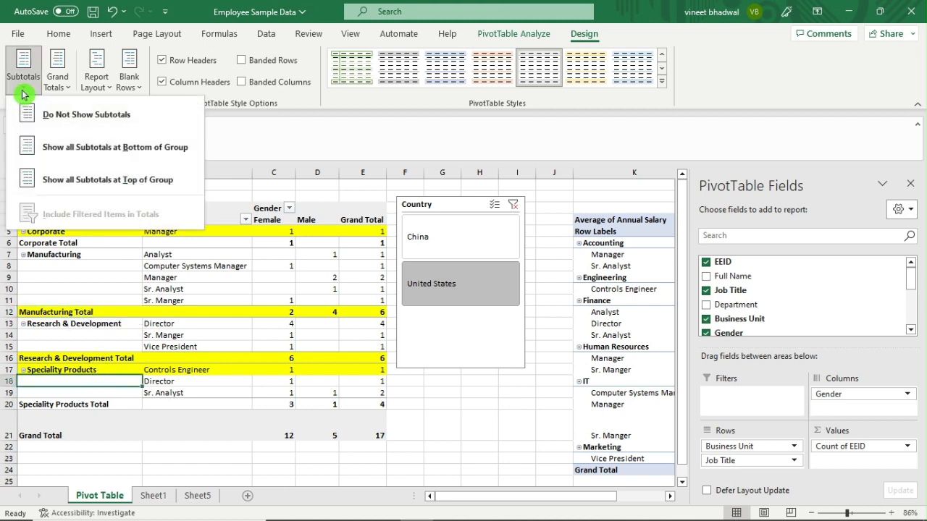
{"action": "left_click", "coordinate": [99, 187]}
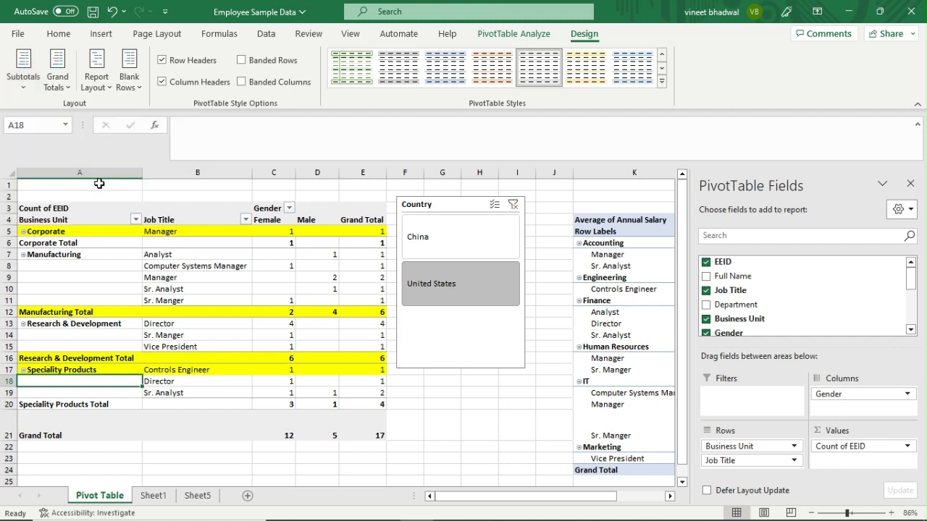
{"action": "left_click", "coordinate": [114, 269]}
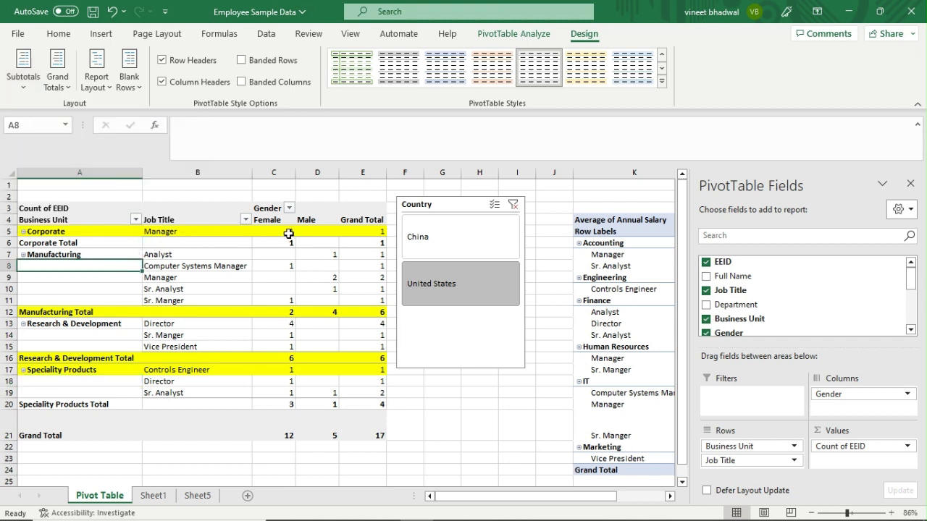
{"action": "left_click", "coordinate": [290, 233]}
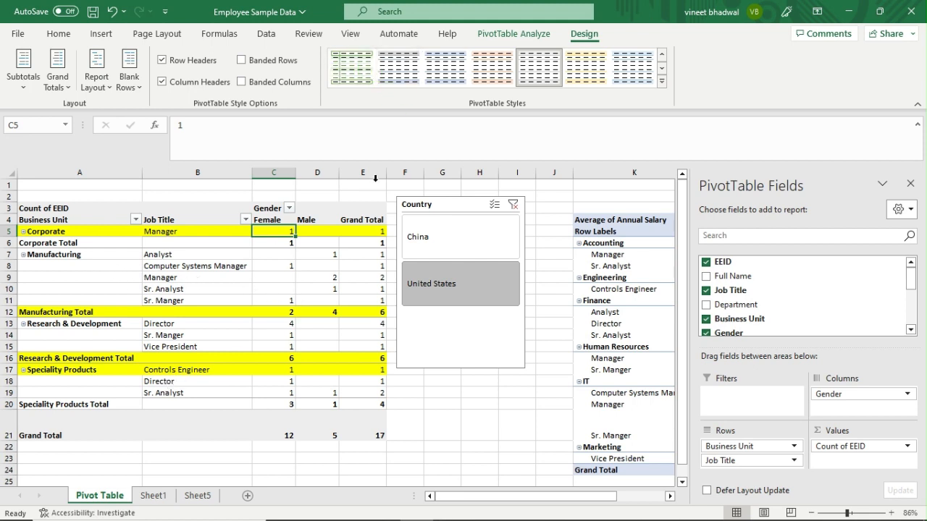
Preview orange, yellow, blue and green light styles, then apply the second grey PivotTable style.
{"action": "left_click", "coordinate": [203, 282]}
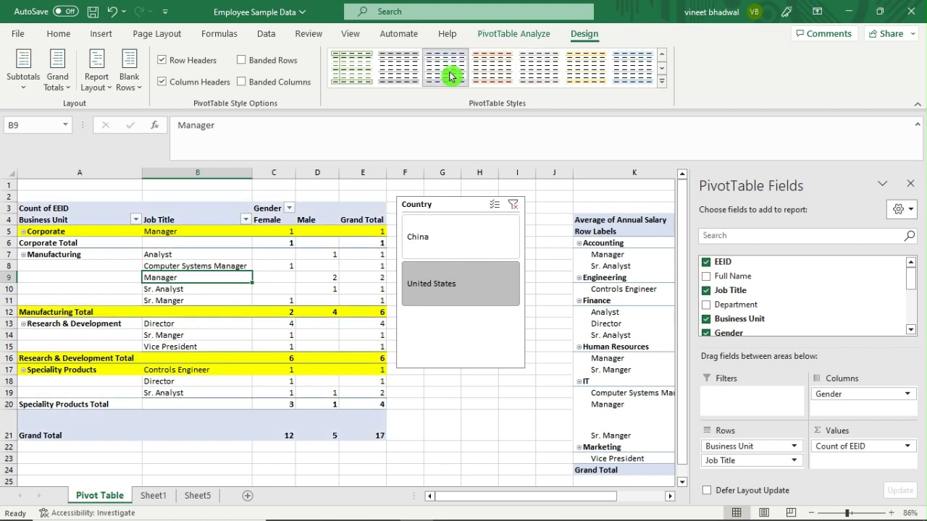
{"action": "left_click", "coordinate": [493, 68]}
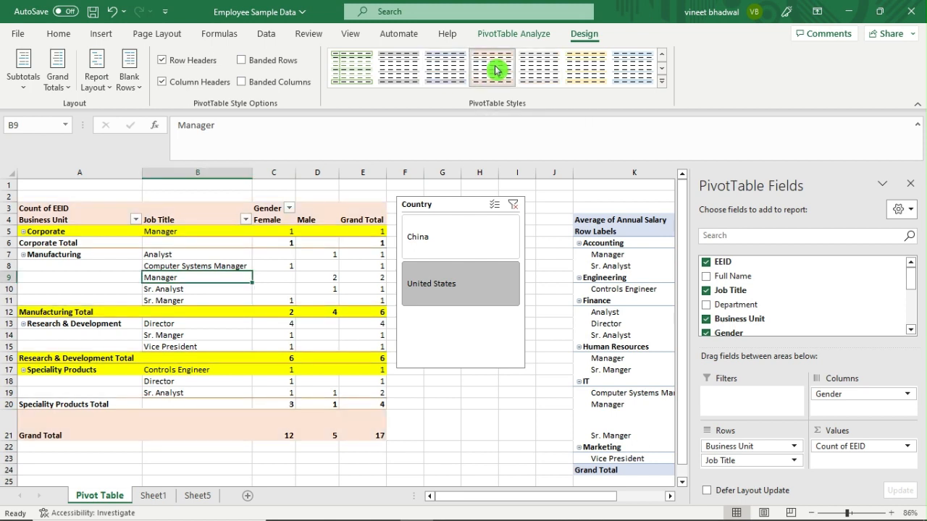
{"action": "left_click", "coordinate": [584, 69]}
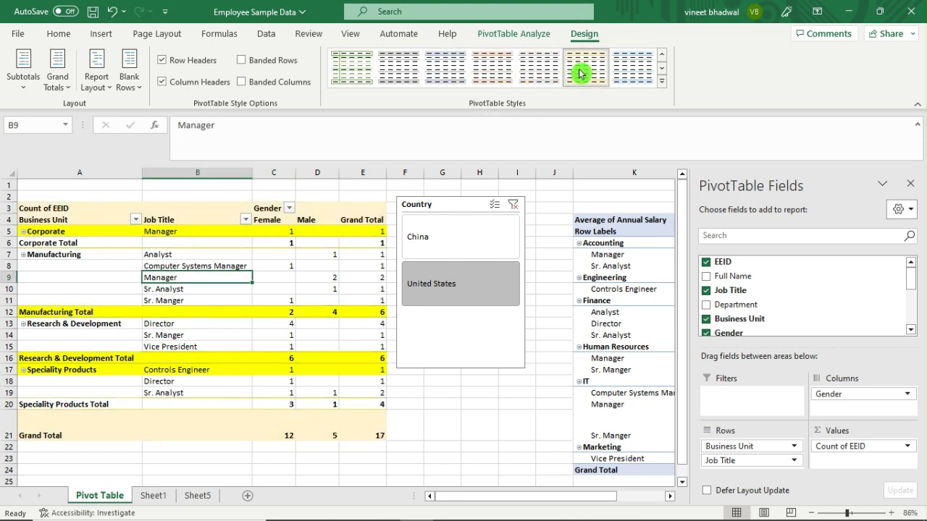
{"action": "left_click", "coordinate": [617, 78]}
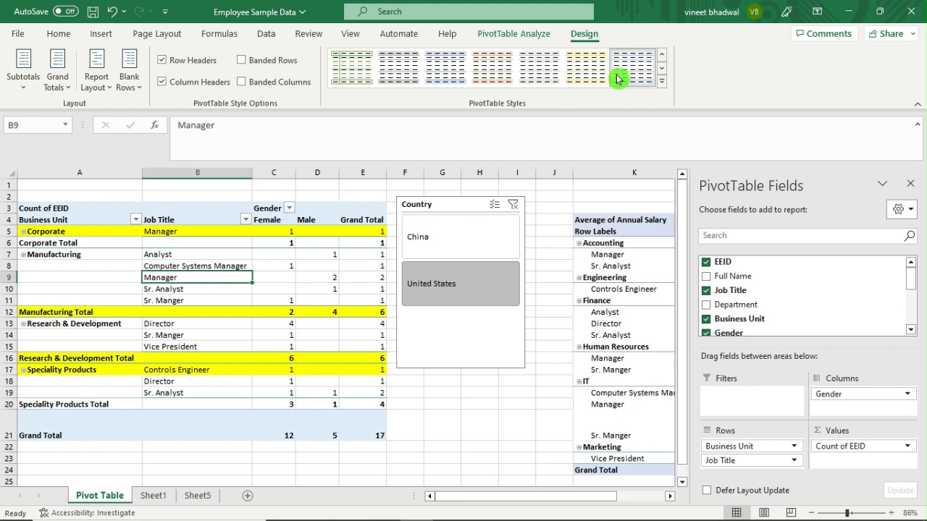
{"action": "left_click", "coordinate": [354, 78]}
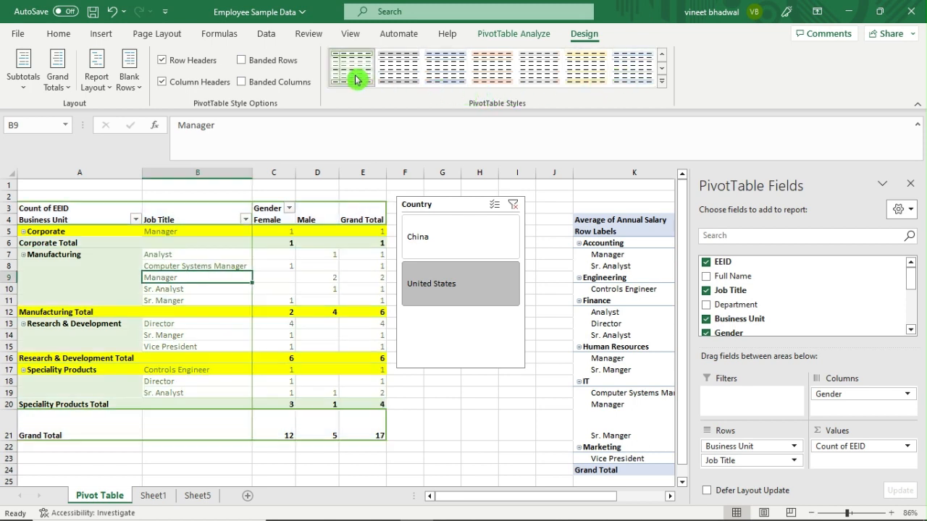
{"action": "left_click", "coordinate": [410, 76]}
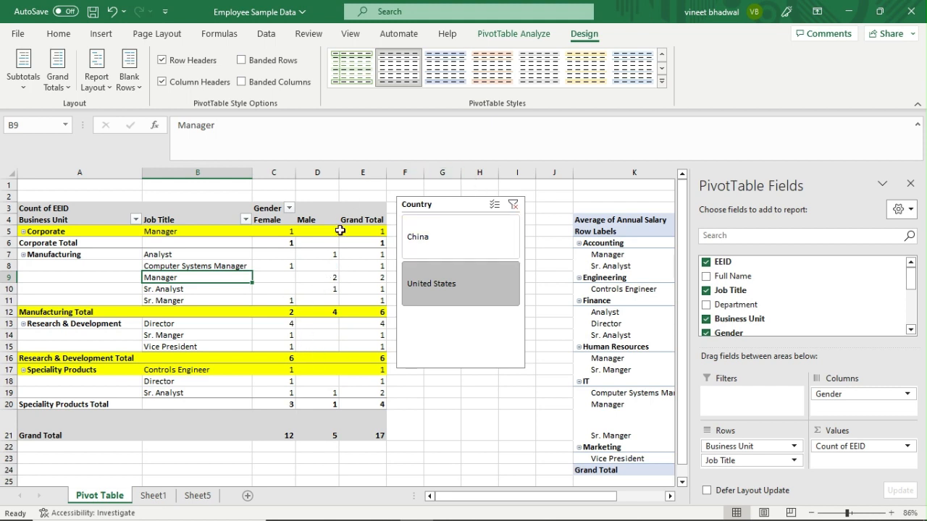
{"action": "left_click", "coordinate": [462, 417]}
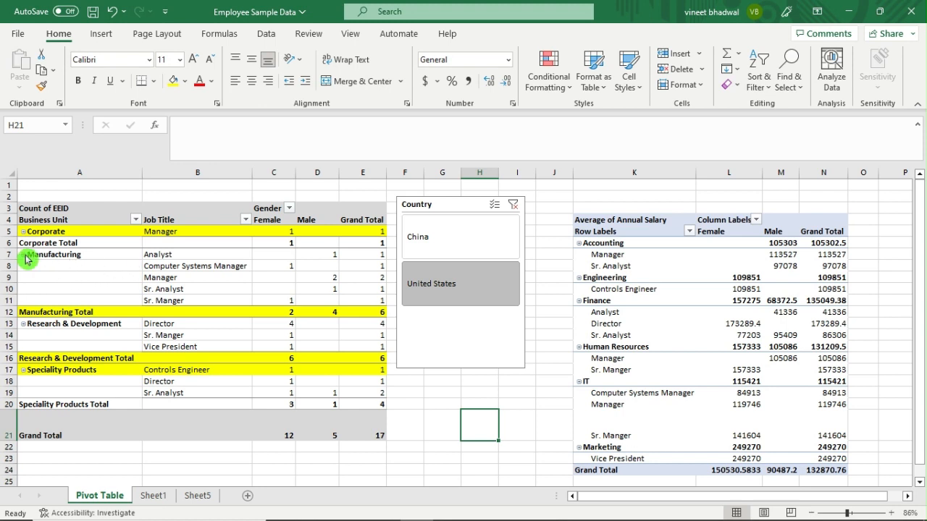
Zoom the sheet in to 110% and scroll back left to show column A of the pivot.
{"action": "mouse_move", "coordinate": [897, 515]}
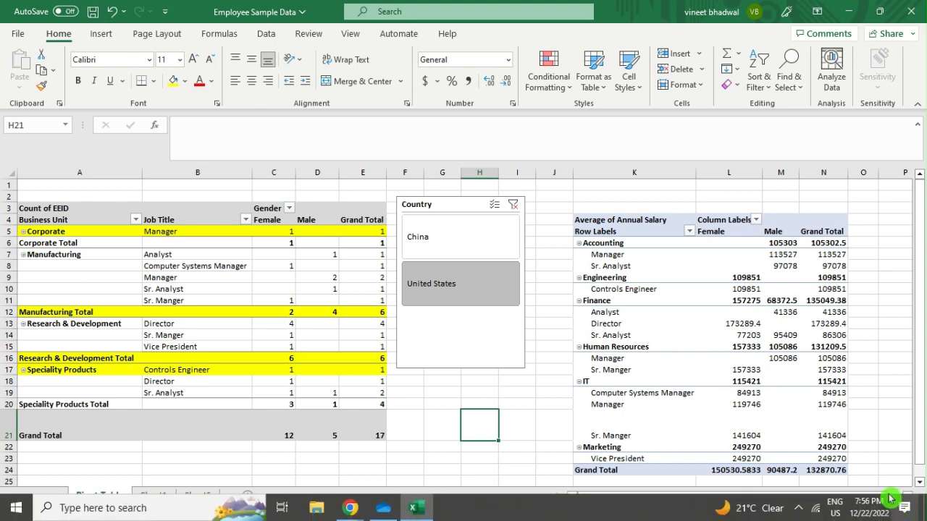
{"action": "left_click", "coordinate": [881, 403]}
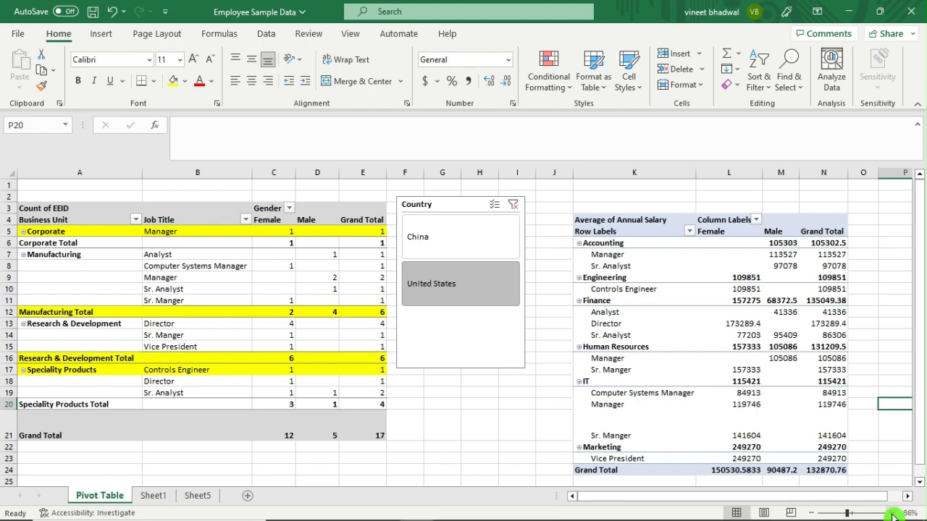
{"action": "left_click", "coordinate": [891, 513]}
{"action": "left_click", "coordinate": [892, 513]}
{"action": "left_click", "coordinate": [891, 513]}
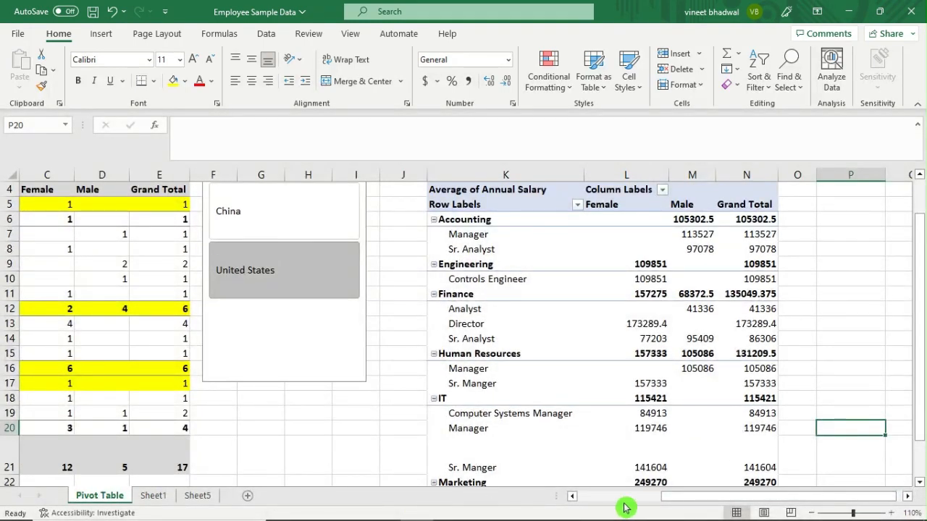
{"action": "left_click_drag", "start_coordinate": [673, 497], "coordinate": [543, 492]}
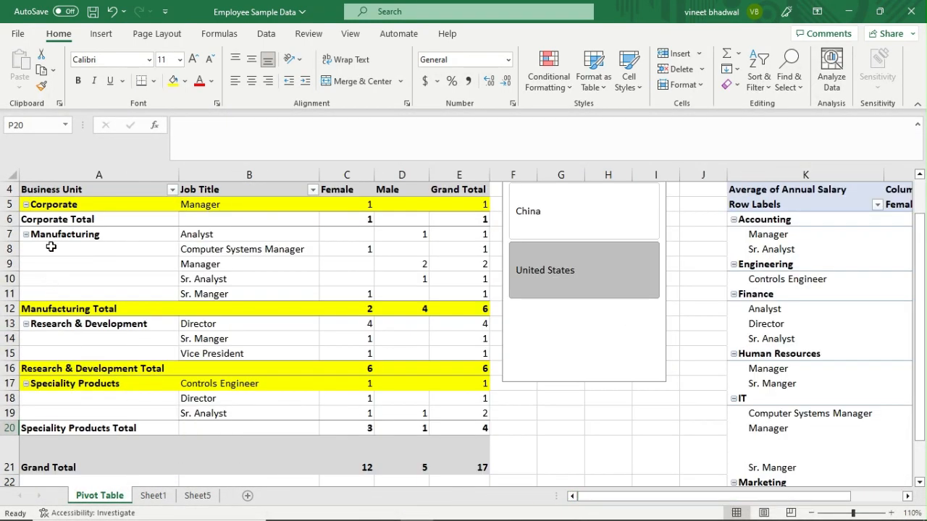
{"action": "left_click", "coordinate": [51, 247]}
{"action": "key", "text": "super+a"}
Select the Manager cell B9 and the Male subtotal D12, and raise the screen brightness.
{"action": "left_click", "coordinate": [300, 270]}
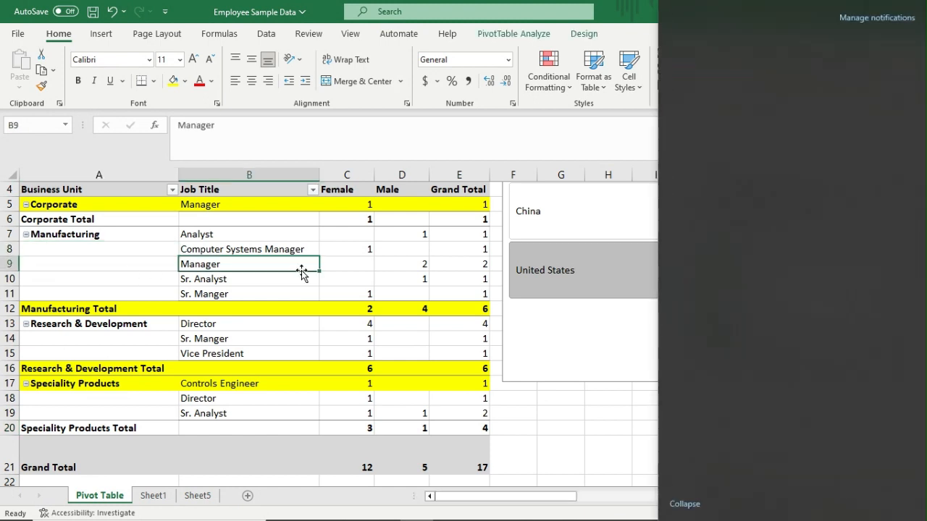
{"action": "left_click", "coordinate": [408, 314]}
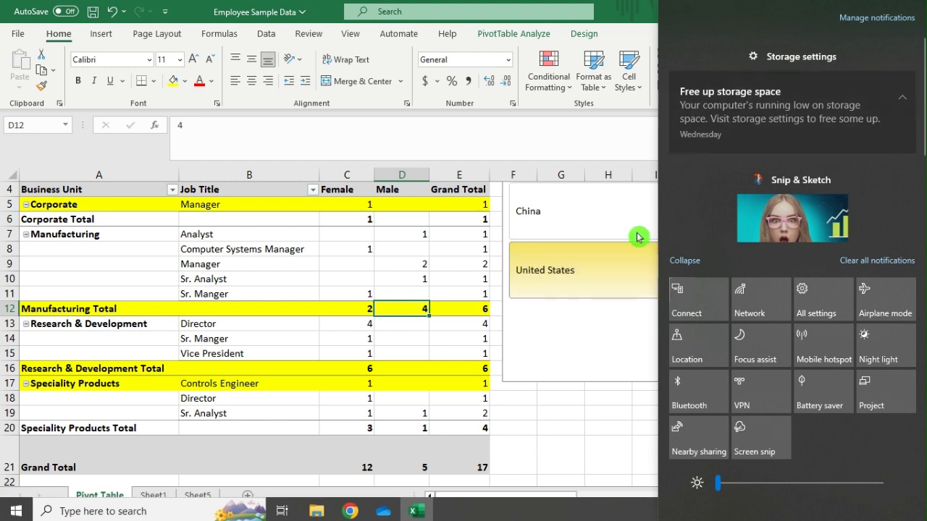
{"action": "left_click", "coordinate": [366, 263]}
{"action": "left_click", "coordinate": [864, 483]}
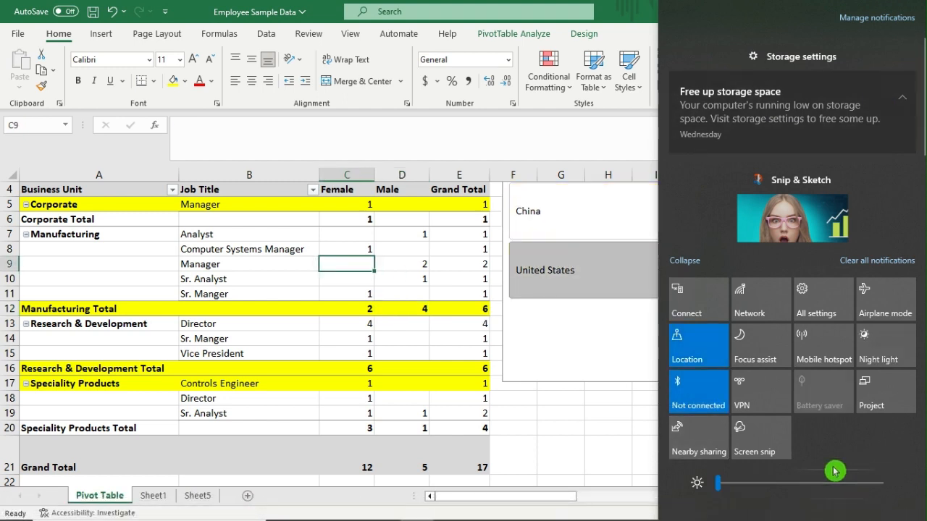
Clear all notifications, collapse quick actions to one row, and return to the Excel sheet.
{"action": "left_click", "coordinate": [286, 265]}
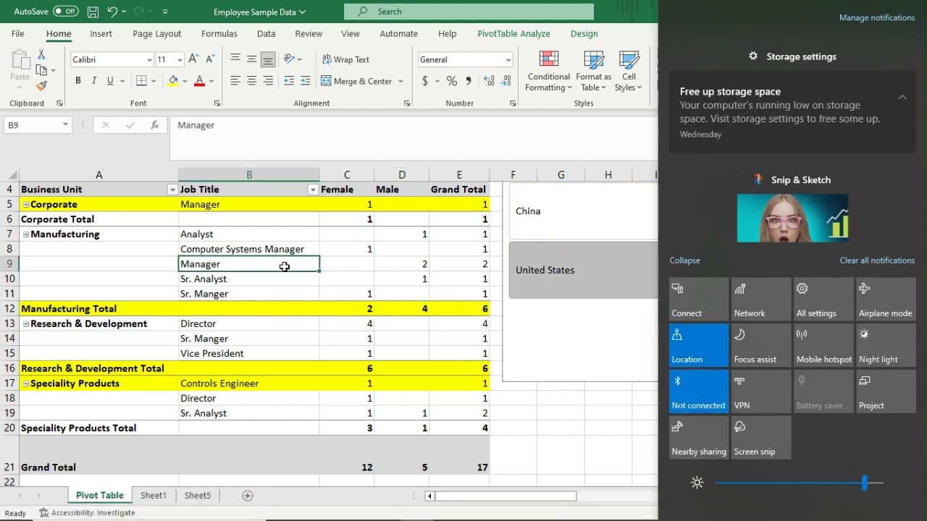
{"action": "left_click", "coordinate": [891, 262]}
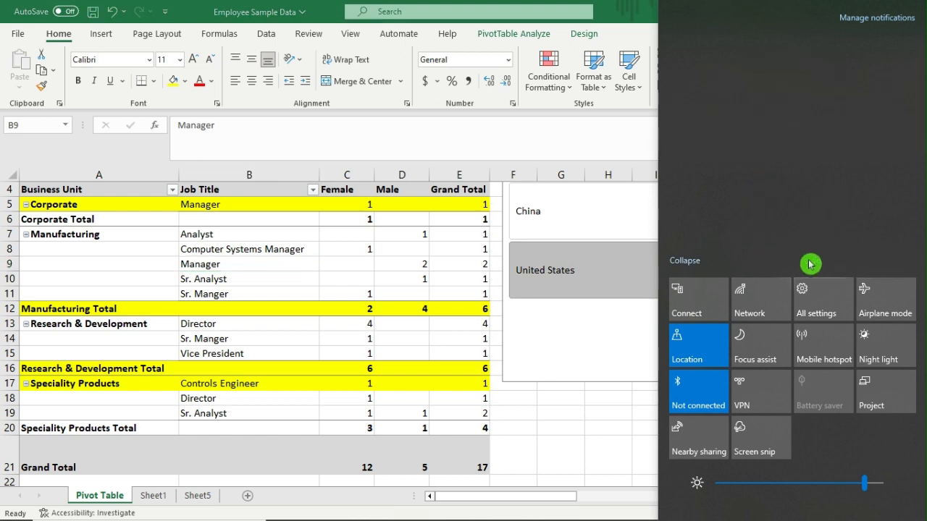
{"action": "left_click", "coordinate": [690, 262]}
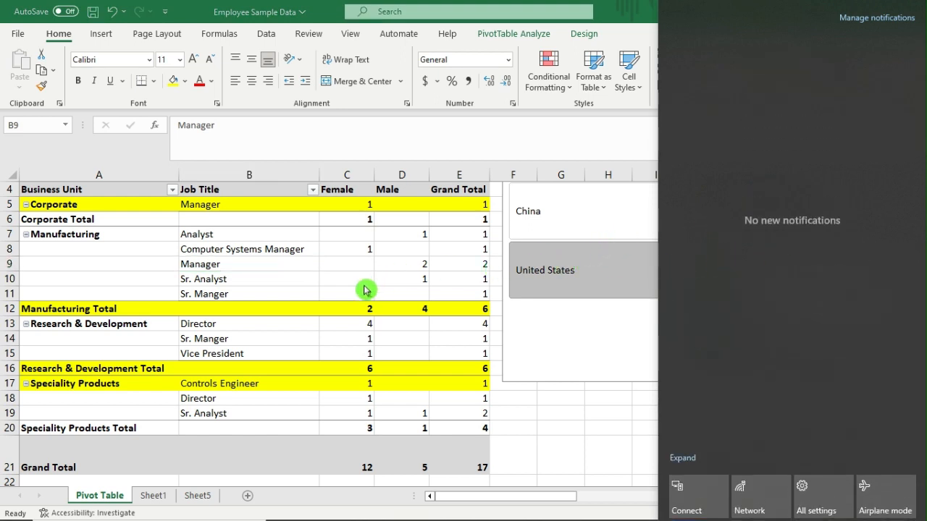
{"action": "left_click", "coordinate": [555, 418]}
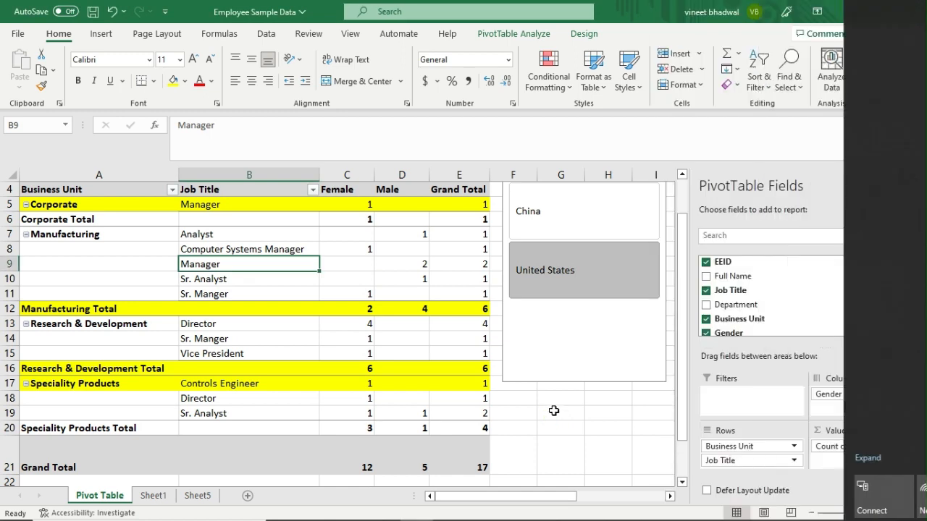
{"action": "left_click", "coordinate": [56, 268]}
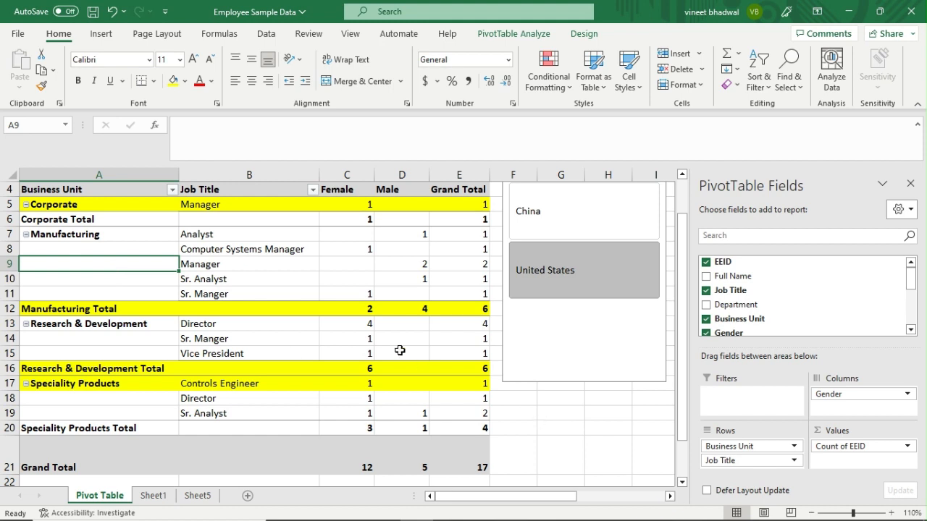
{"action": "scroll", "coordinate": [358, 352], "scroll_direction": "up", "scroll_amount": 1}
{"action": "scroll", "coordinate": [34, 301], "scroll_direction": "down", "scroll_amount": 1}
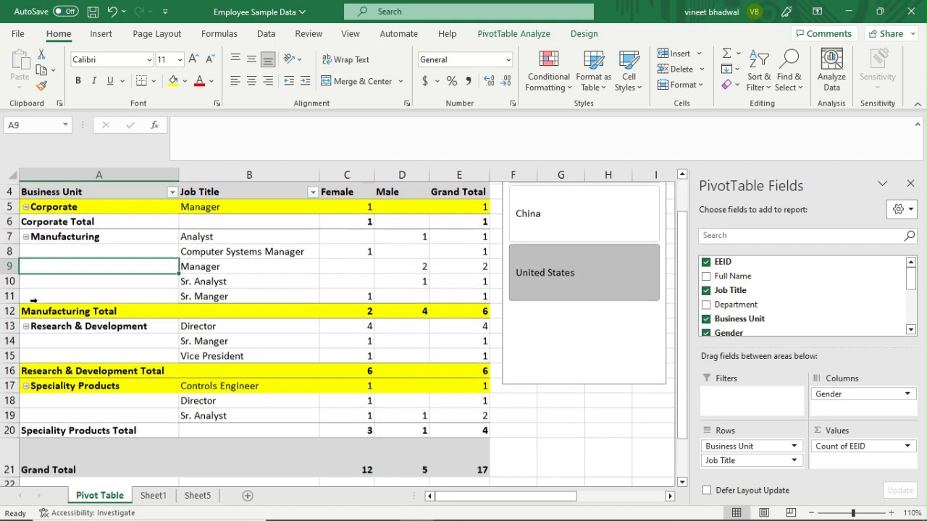
{"action": "left_click", "coordinate": [27, 234]}
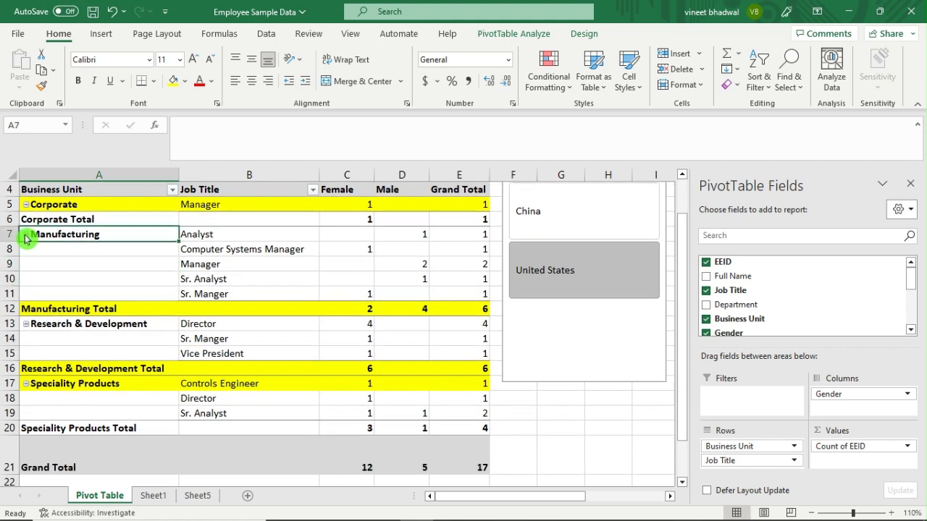
{"action": "left_click", "coordinate": [25, 249]}
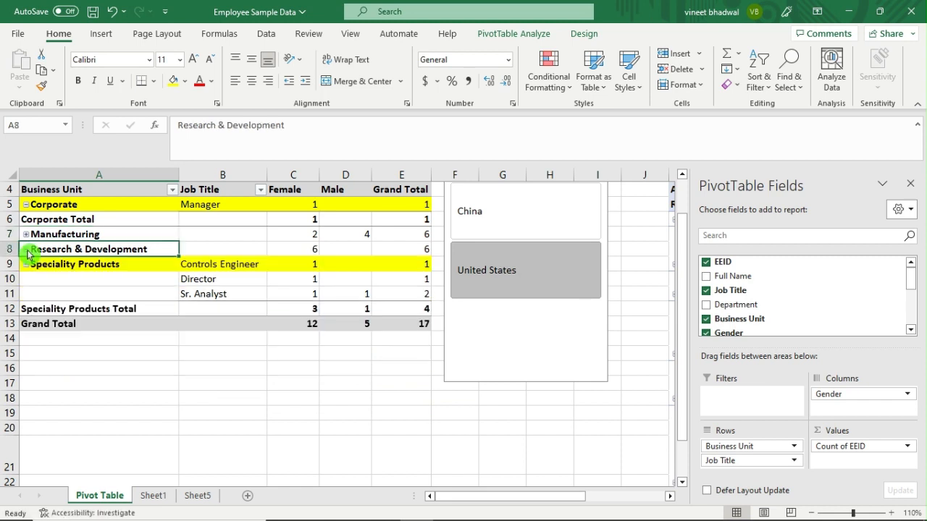
{"action": "left_click", "coordinate": [25, 264]}
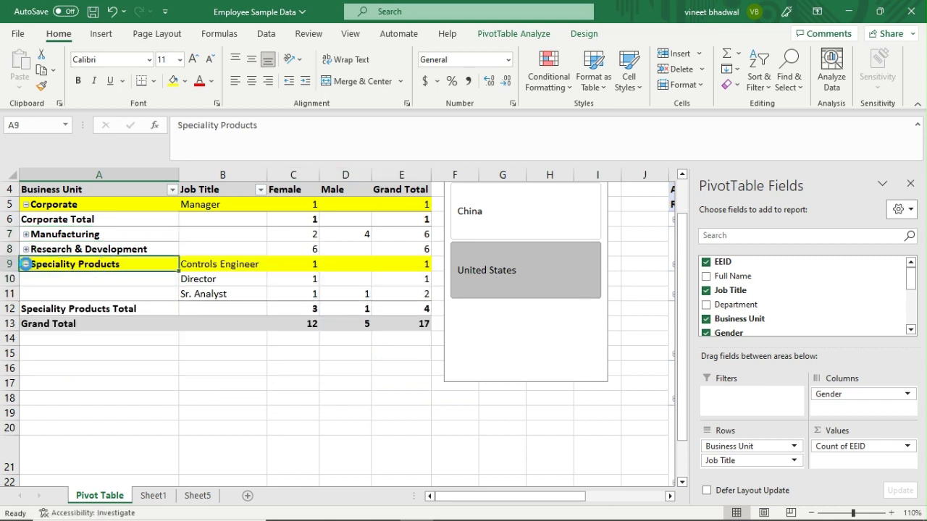
{"action": "left_click", "coordinate": [27, 240]}
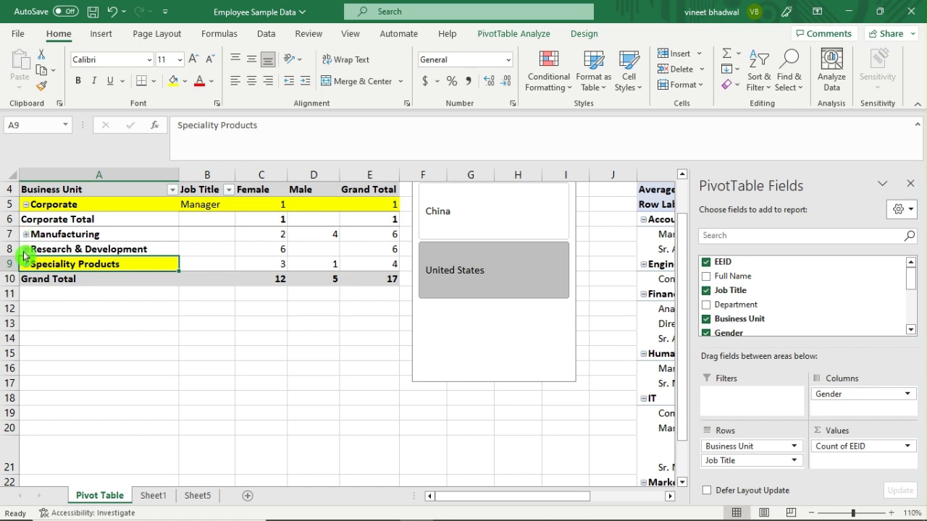
{"action": "left_click", "coordinate": [25, 250]}
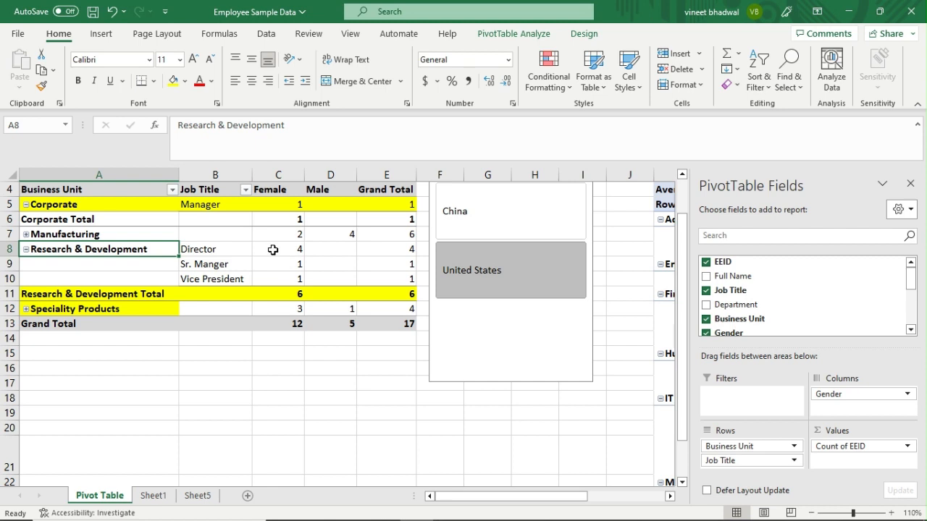
{"action": "left_click_drag", "start_coordinate": [216, 250], "coordinate": [378, 290]}
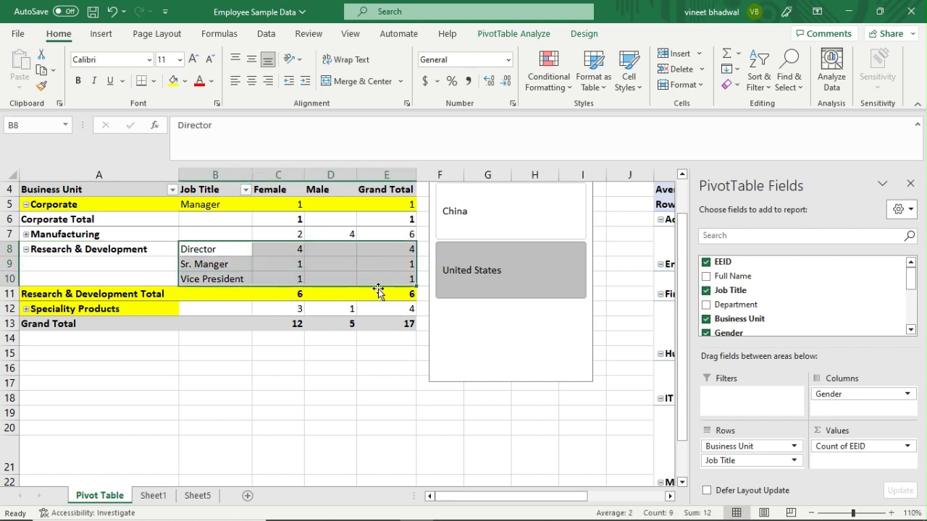
{"action": "left_click", "coordinate": [25, 234]}
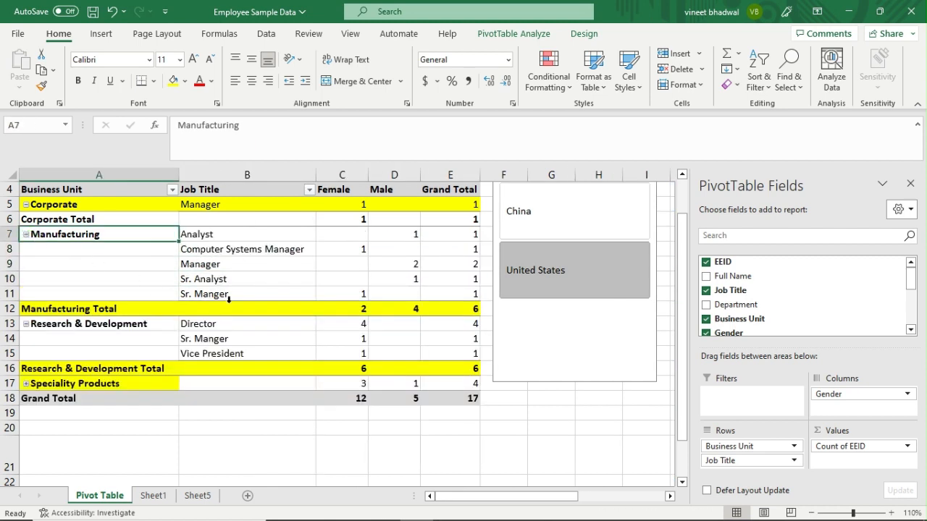
{"action": "scroll", "coordinate": [174, 310], "scroll_direction": "up", "scroll_amount": 1}
{"action": "scroll", "coordinate": [217, 324], "scroll_direction": "down", "scroll_amount": 1}
{"action": "left_click", "coordinate": [25, 384]}
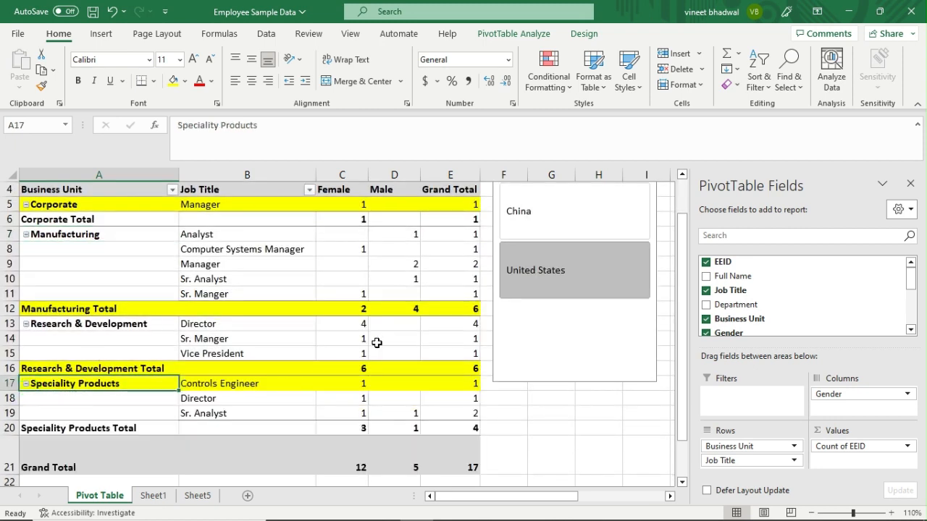
{"action": "scroll", "coordinate": [351, 331], "scroll_direction": "up", "scroll_amount": 1}
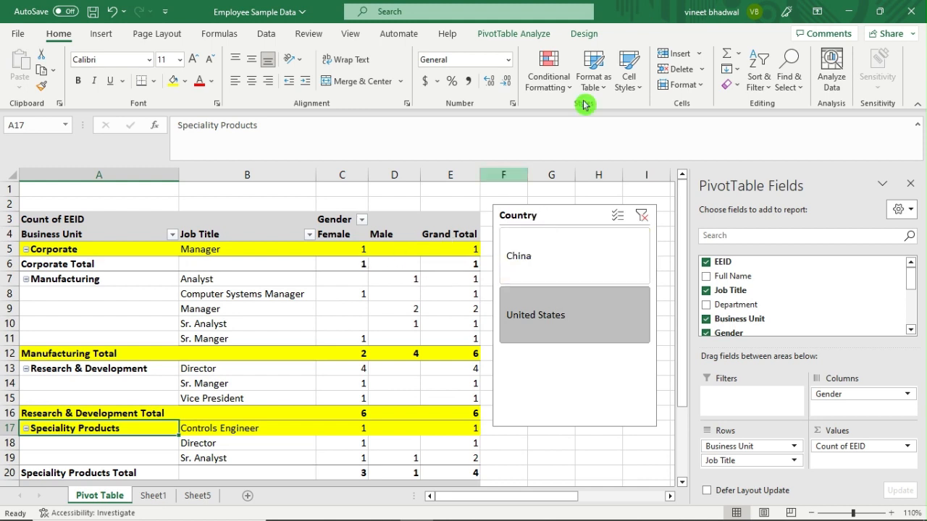
Delete the Country slicer so the pivot counts employees from every country.
{"action": "left_click", "coordinate": [377, 377]}
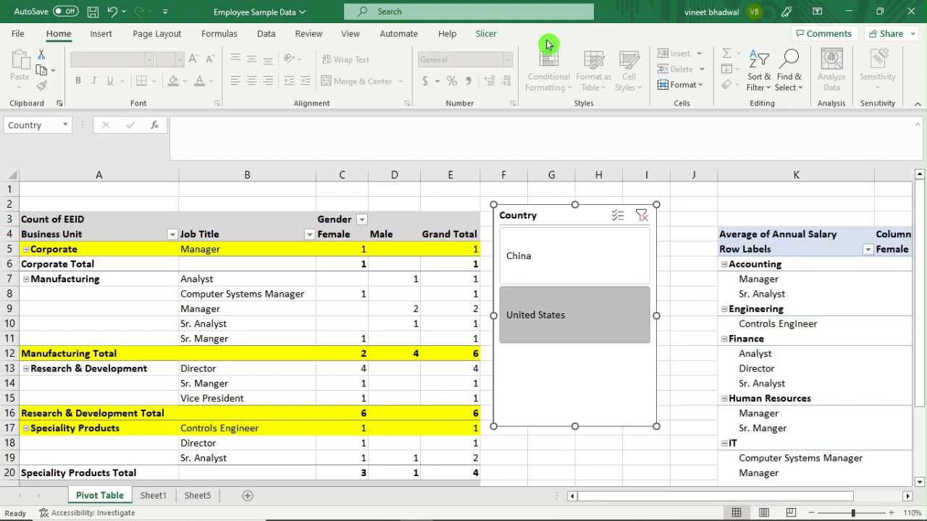
{"action": "key", "text": "Delete"}
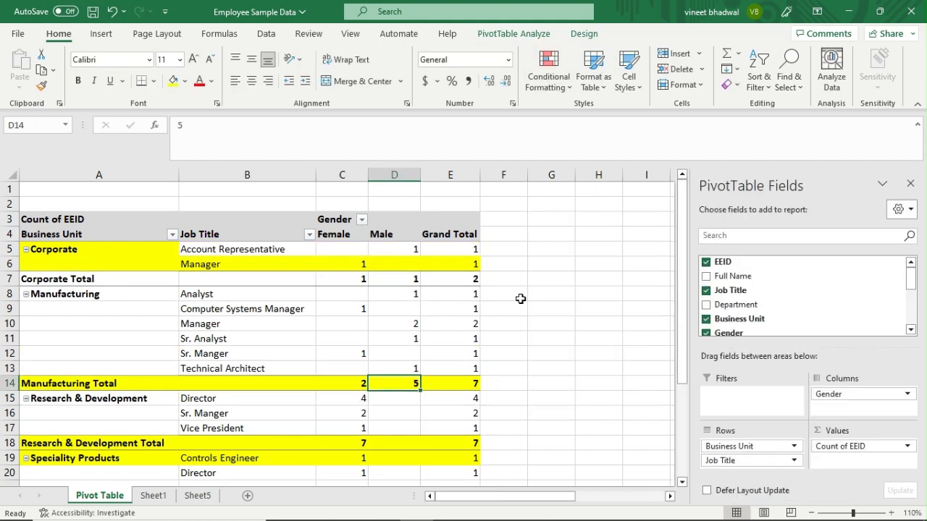
{"action": "left_click", "coordinate": [520, 298]}
Check the second pivot's Accounting label and Average of Annual Salary header.
{"action": "left_click", "coordinate": [809, 269]}
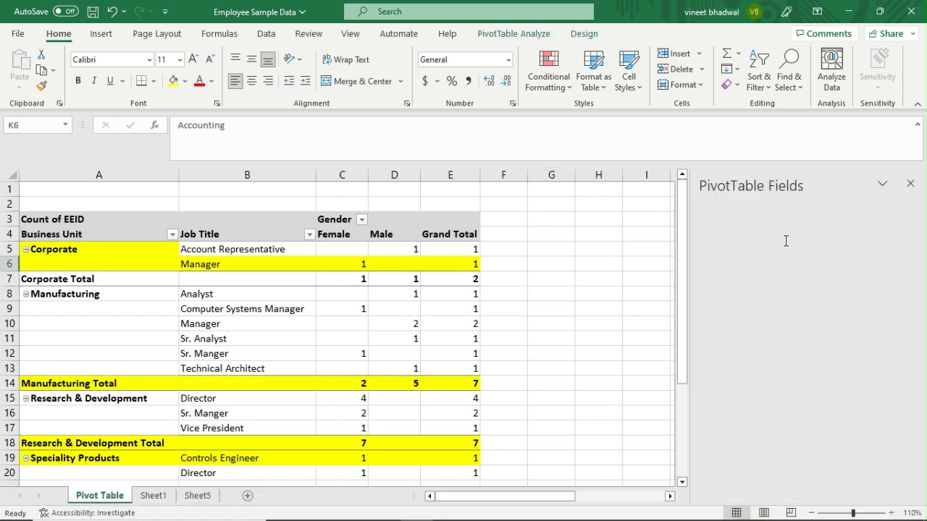
{"action": "left_click", "coordinate": [522, 264]}
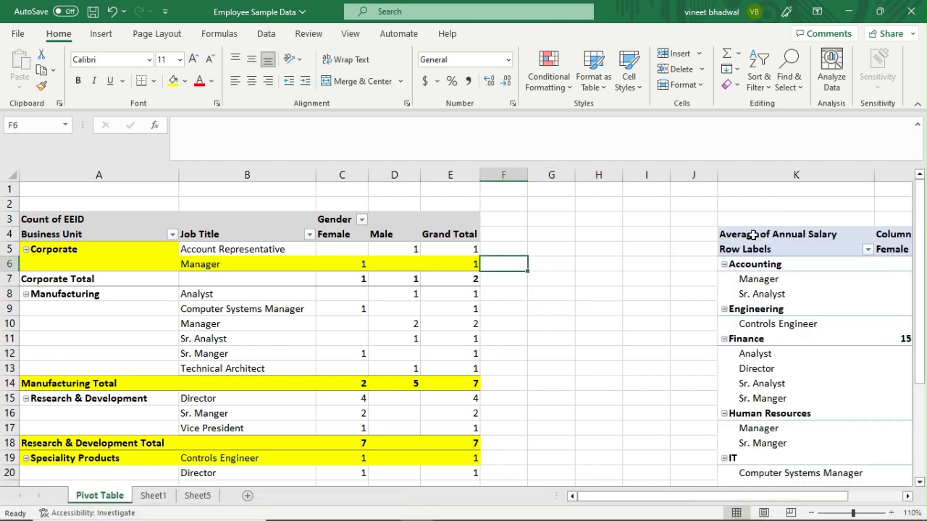
{"action": "left_click", "coordinate": [753, 235]}
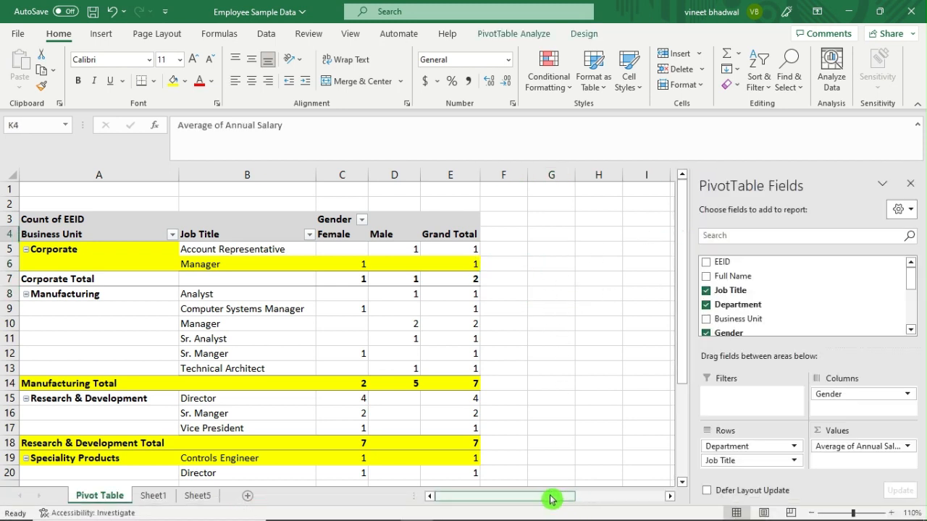
{"action": "left_click_drag", "start_coordinate": [550, 500], "coordinate": [580, 505]}
{"action": "left_click", "coordinate": [232, 234]}
Select the Job Title items in the employee pivot, ending on Sr. Analyst.
{"action": "left_click", "coordinate": [202, 310]}
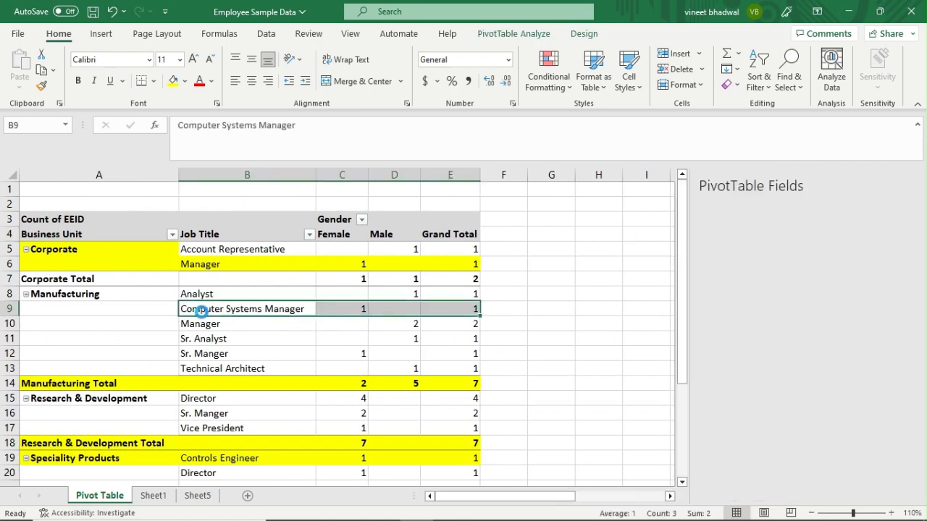
{"action": "left_click", "coordinate": [163, 335]}
{"action": "left_click", "coordinate": [257, 344]}
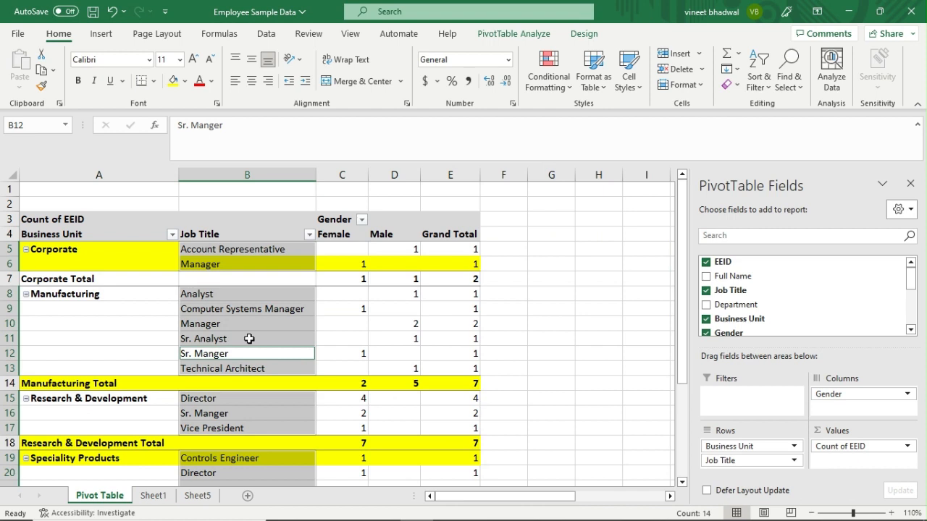
{"action": "left_click", "coordinate": [233, 338]}
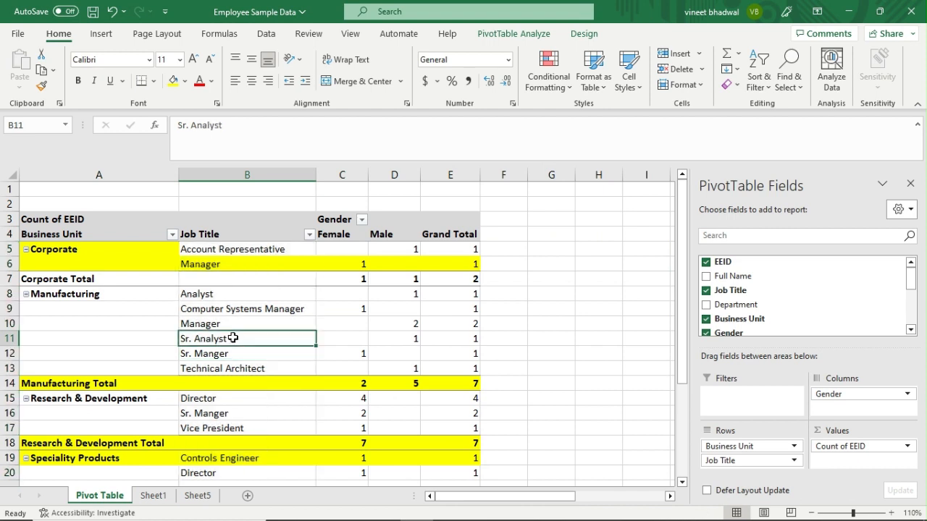
{"action": "left_click", "coordinate": [507, 34]}
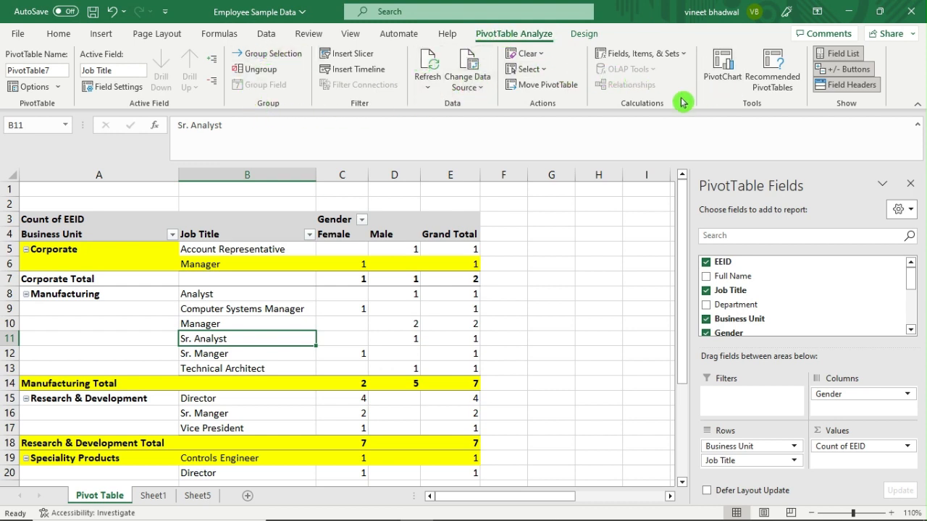
Insert a PivotChart from the count pivot using the 3-D Stacked Column type.
{"action": "left_click", "coordinate": [726, 76]}
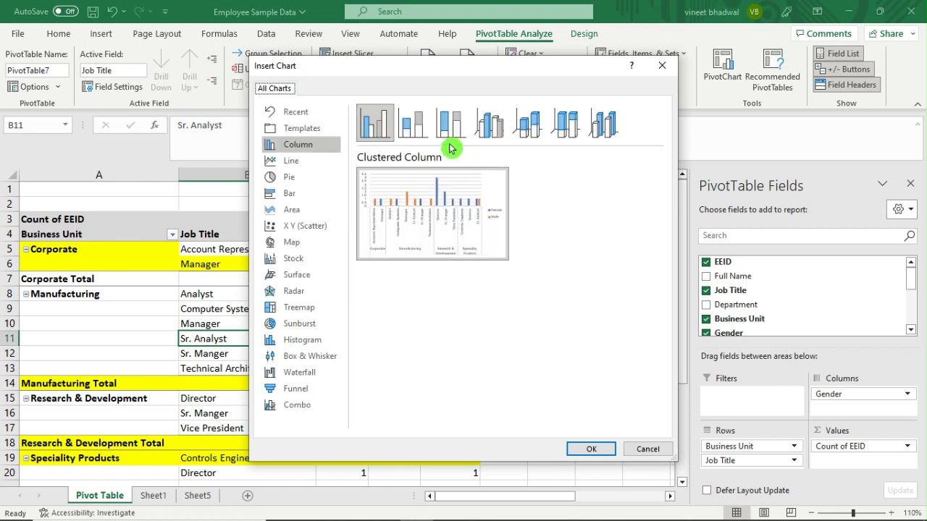
{"action": "left_click", "coordinate": [424, 125]}
{"action": "left_click", "coordinate": [456, 125]}
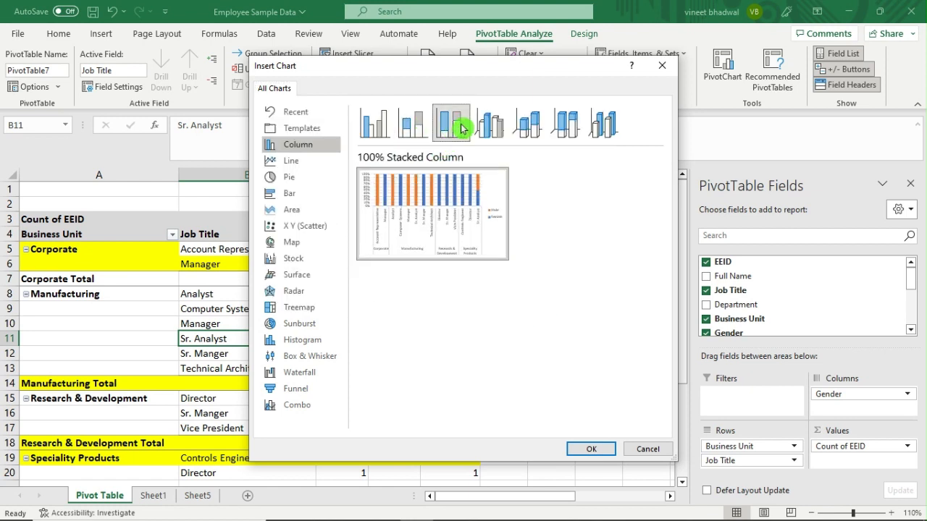
{"action": "left_click", "coordinate": [527, 129]}
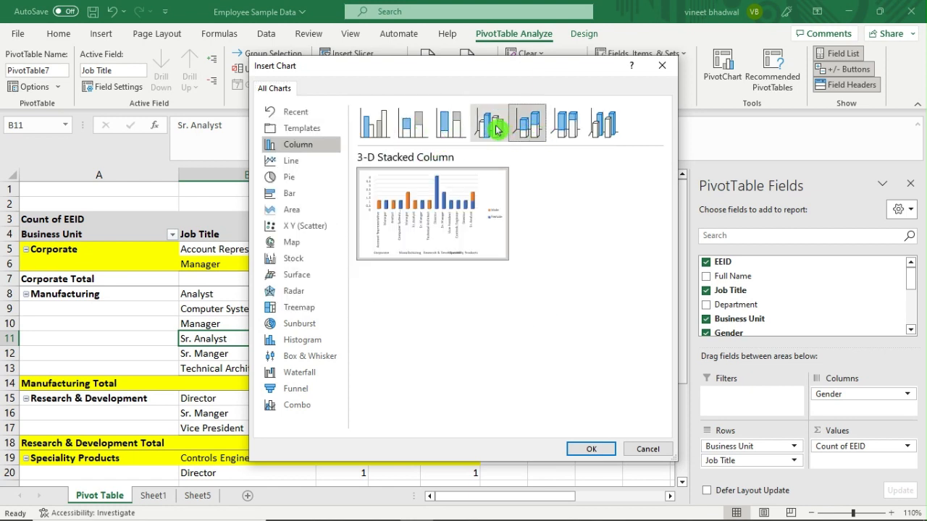
{"action": "left_click", "coordinate": [496, 129]}
{"action": "left_click", "coordinate": [526, 130]}
{"action": "left_click", "coordinate": [590, 449]}
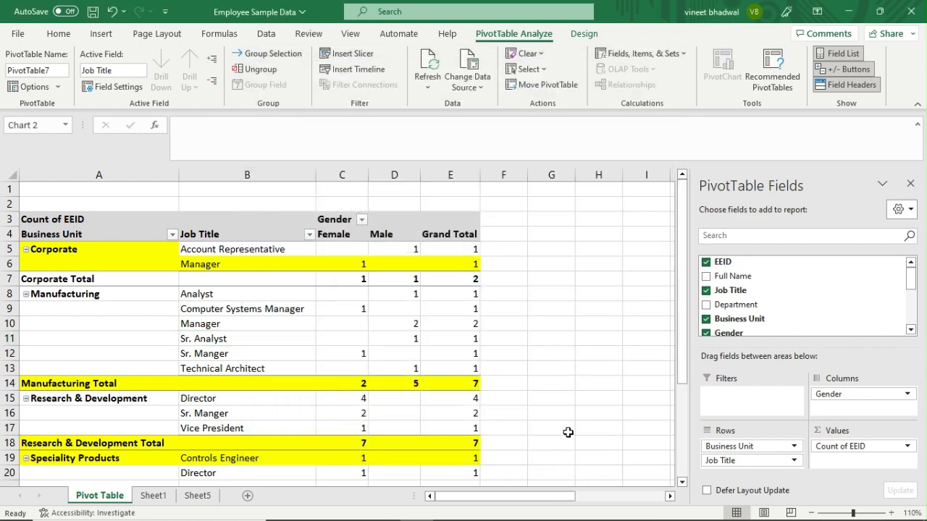
Move the new PivotChart to the right of the pivot table.
{"action": "left_click", "coordinate": [570, 409]}
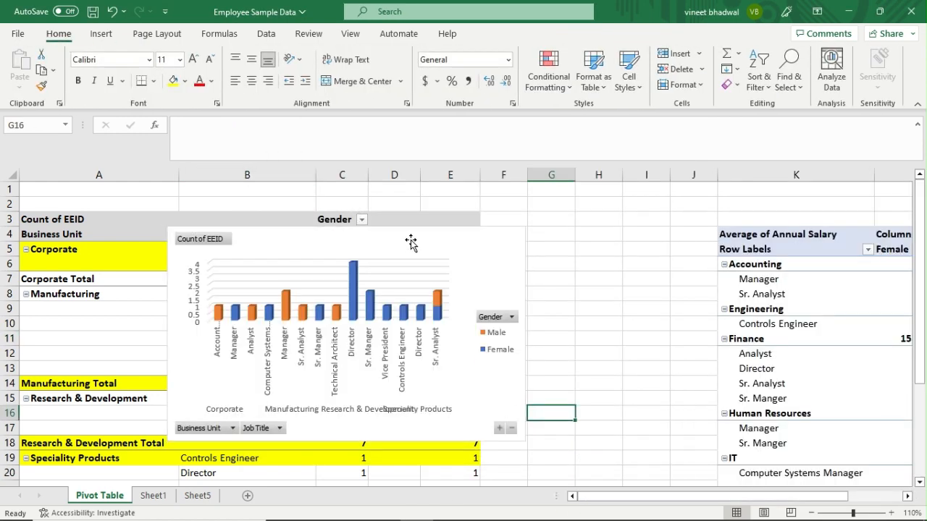
{"action": "left_click", "coordinate": [474, 247]}
{"action": "left_click_drag", "start_coordinate": [473, 247], "coordinate": [751, 235]}
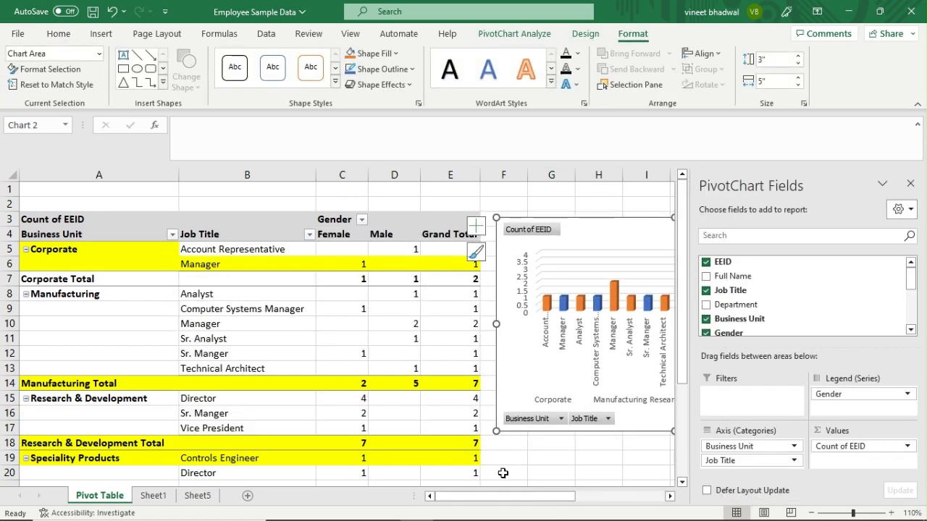
{"action": "left_click", "coordinate": [534, 460]}
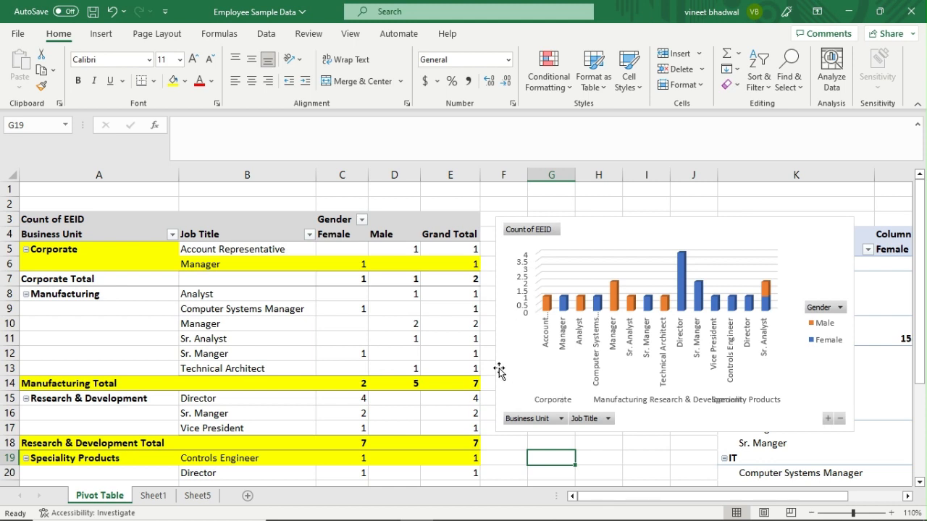
Select the chart's plot area and chart area, and look over the Design and PivotChart Analyze options.
{"action": "left_click", "coordinate": [774, 232]}
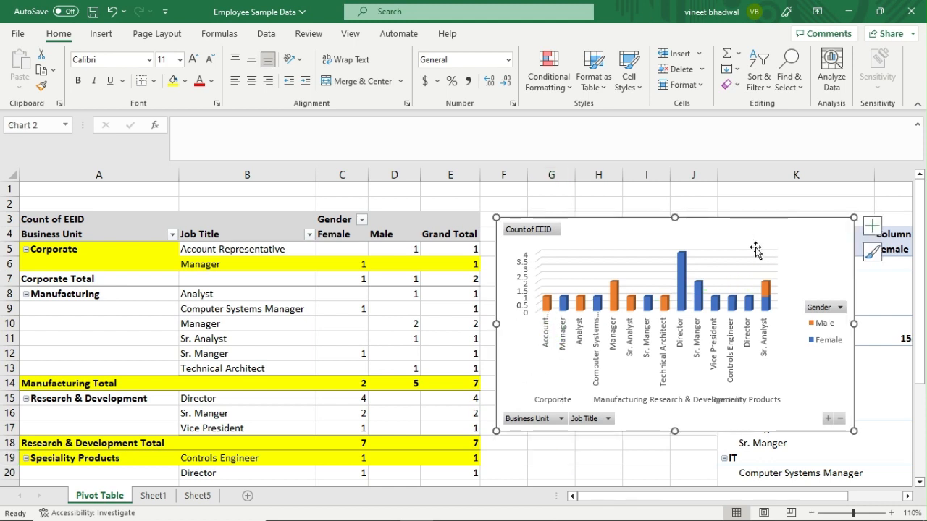
{"action": "left_click", "coordinate": [553, 373]}
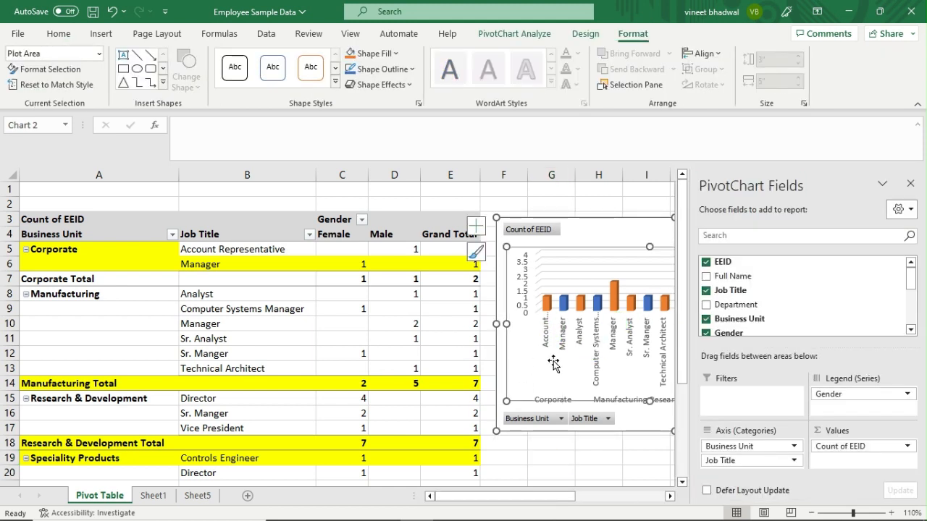
{"action": "left_click", "coordinate": [607, 225]}
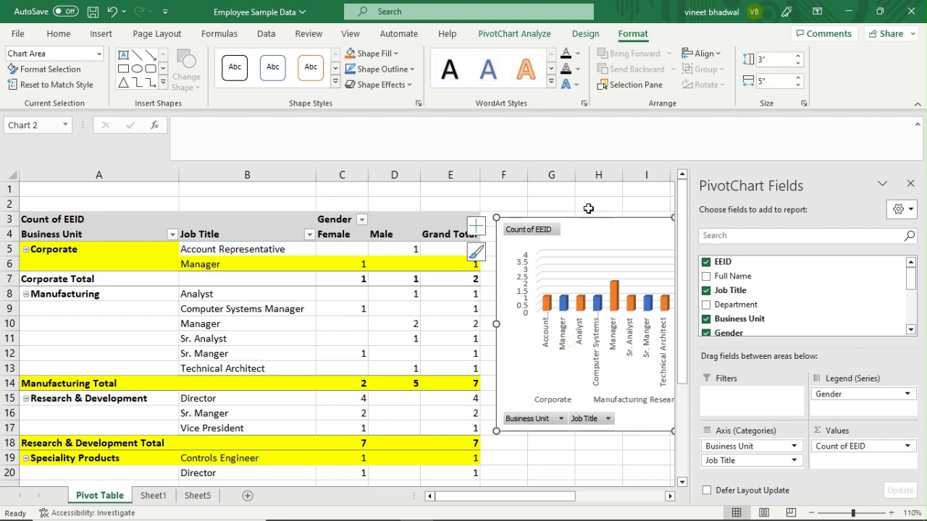
{"action": "left_click", "coordinate": [592, 34]}
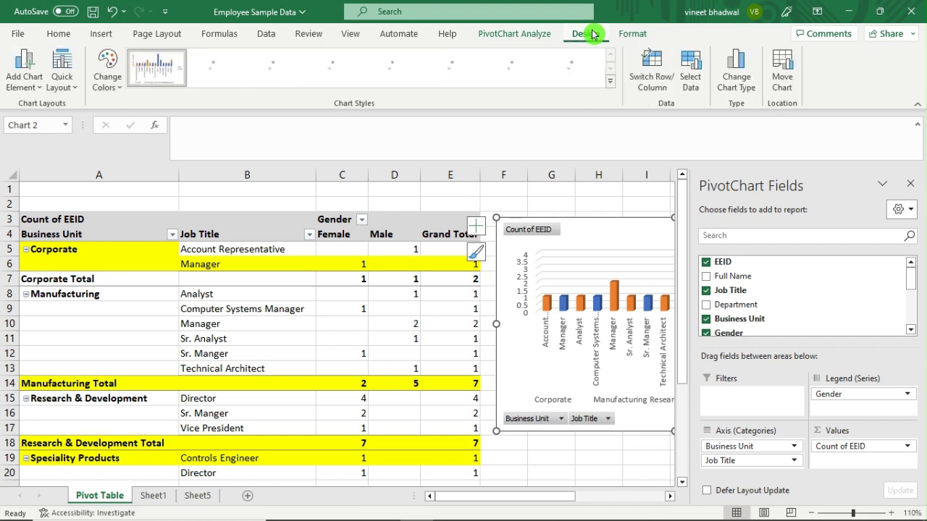
{"action": "left_click", "coordinate": [512, 33]}
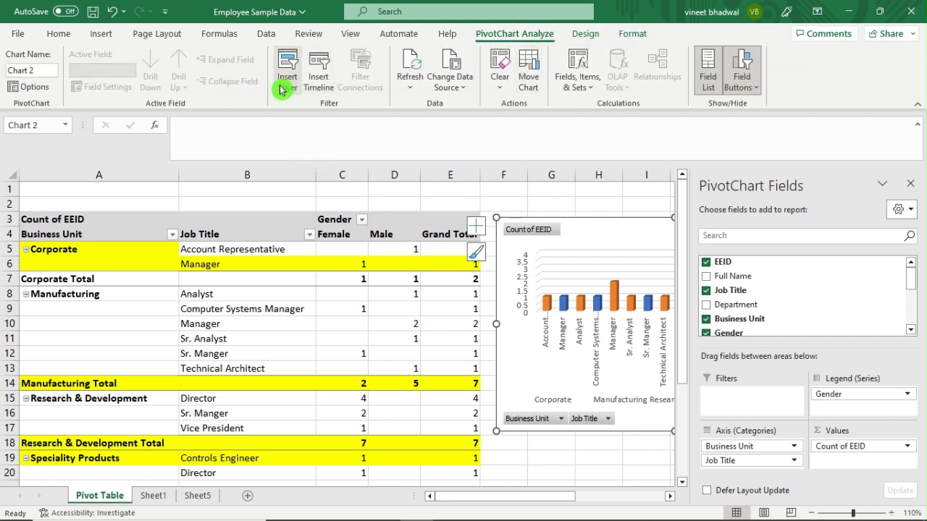
Scroll the sheet and switch to Sheet1's Count of Full Name pivot.
{"action": "scroll", "coordinate": [393, 269], "scroll_direction": "down", "scroll_amount": 1}
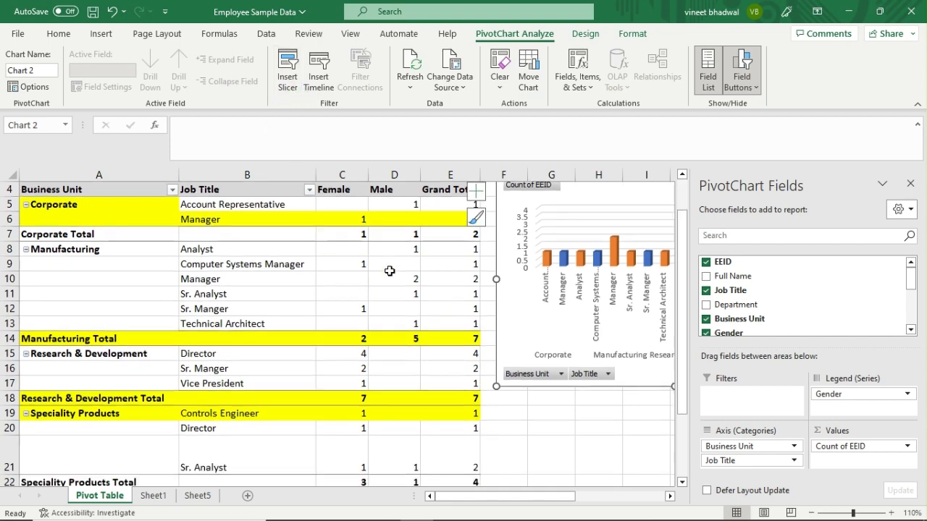
{"action": "scroll", "coordinate": [360, 201], "scroll_direction": "up", "scroll_amount": 1}
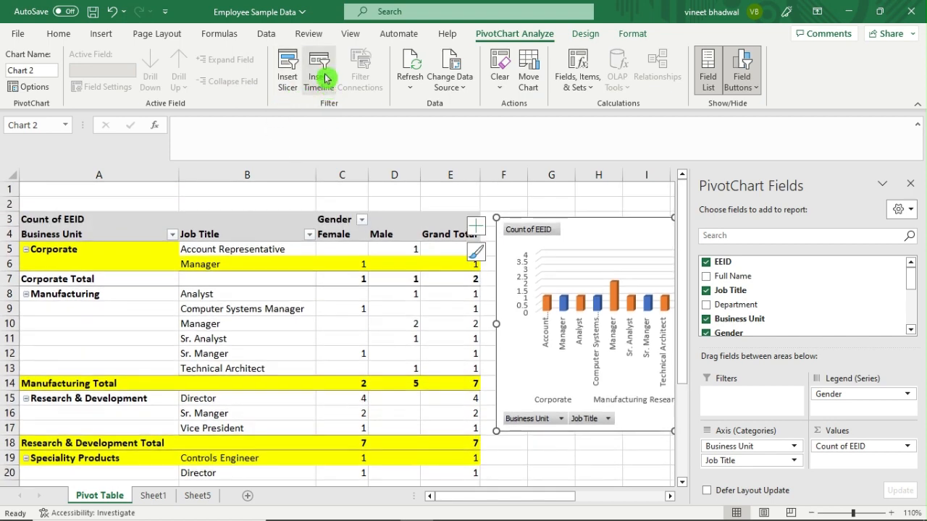
{"action": "scroll", "coordinate": [339, 217], "scroll_direction": "down", "scroll_amount": 3}
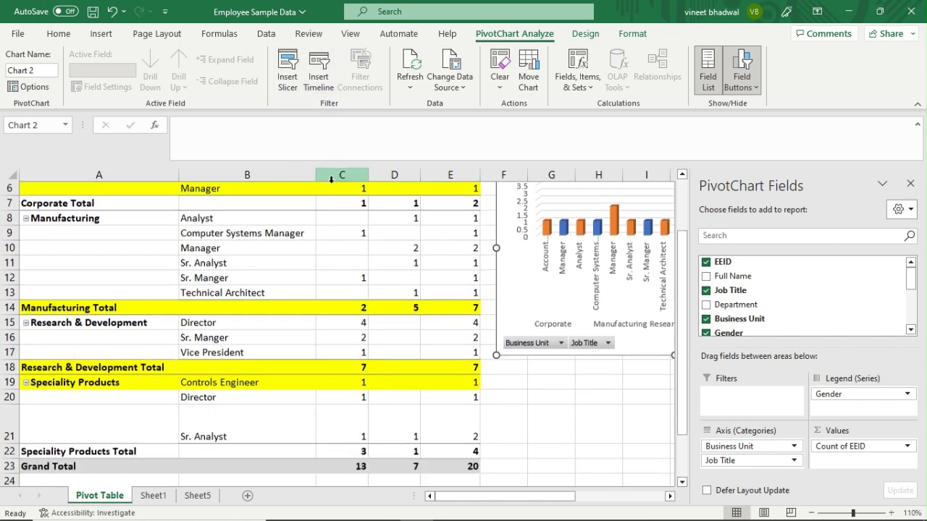
{"action": "scroll", "coordinate": [340, 227], "scroll_direction": "down", "scroll_amount": 1}
{"action": "left_click", "coordinate": [150, 496]}
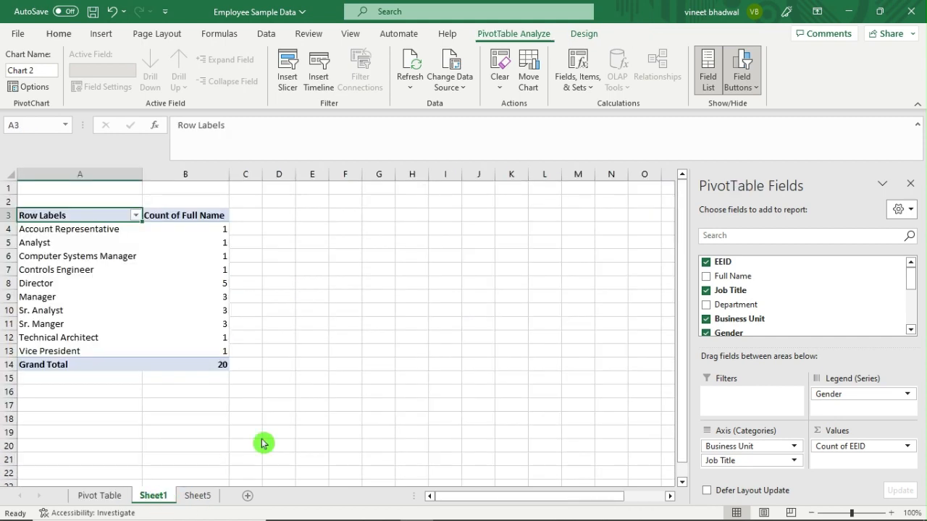
Scroll through the employee data on Sheet5, then go back to the Pivot Table sheet.
{"action": "left_click", "coordinate": [197, 495]}
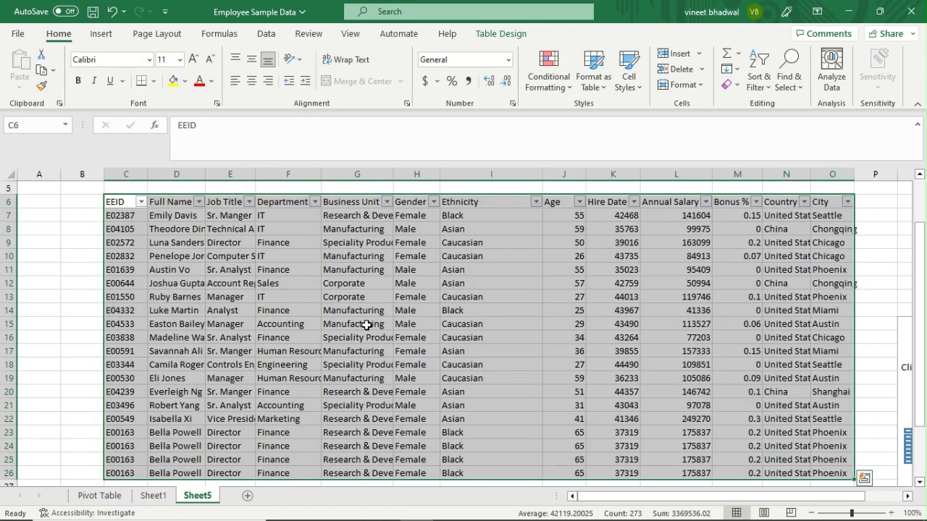
{"action": "scroll", "coordinate": [647, 274], "scroll_direction": "up", "scroll_amount": 2}
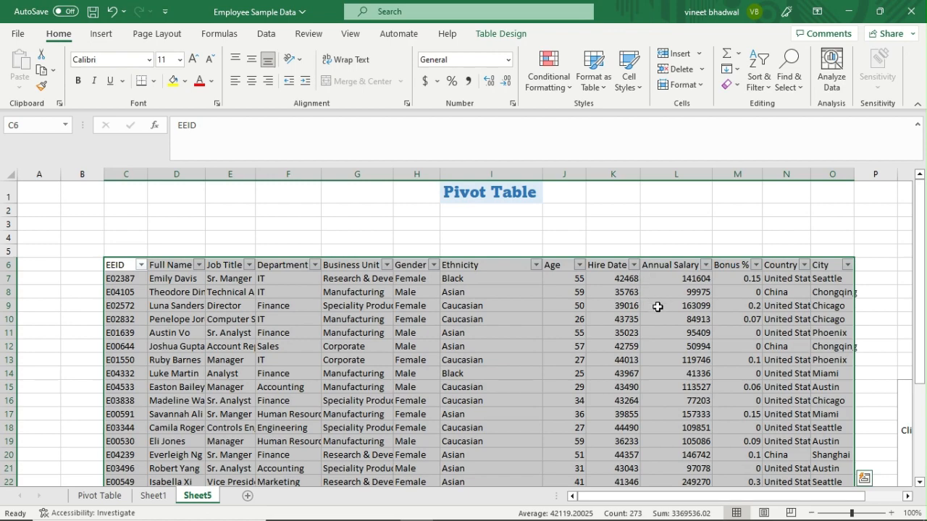
{"action": "scroll", "coordinate": [658, 307], "scroll_direction": "down", "scroll_amount": 3}
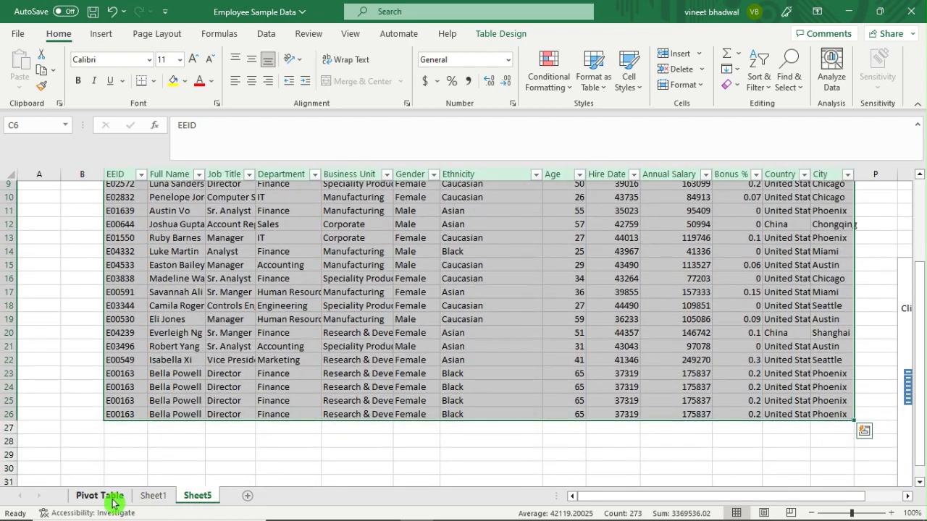
{"action": "left_click", "coordinate": [99, 495]}
{"action": "scroll", "coordinate": [422, 352], "scroll_direction": "up", "scroll_amount": 3}
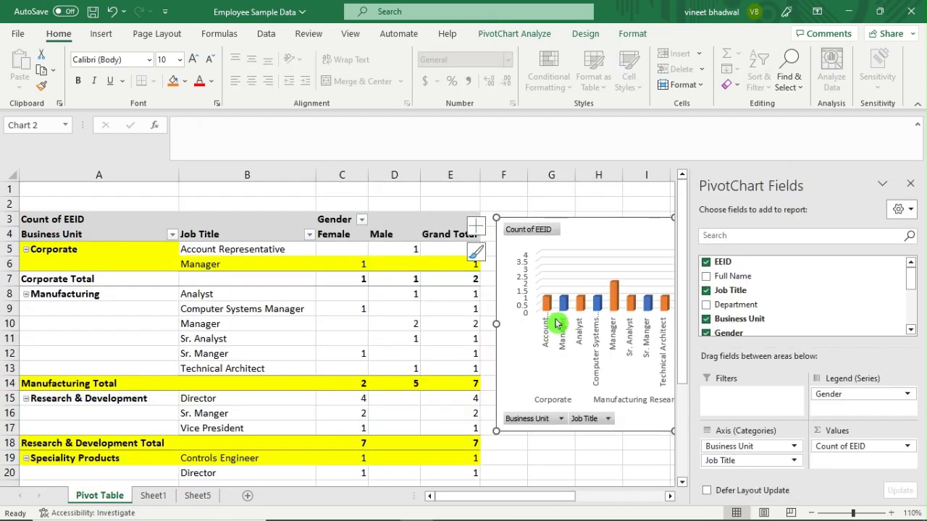
{"action": "scroll", "coordinate": [522, 326], "scroll_direction": "down", "scroll_amount": 2}
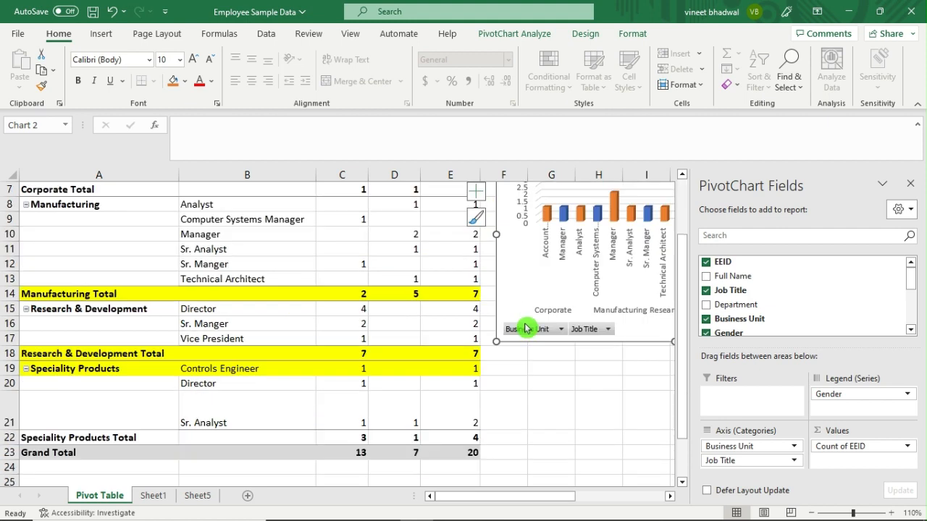
{"action": "left_click", "coordinate": [580, 393]}
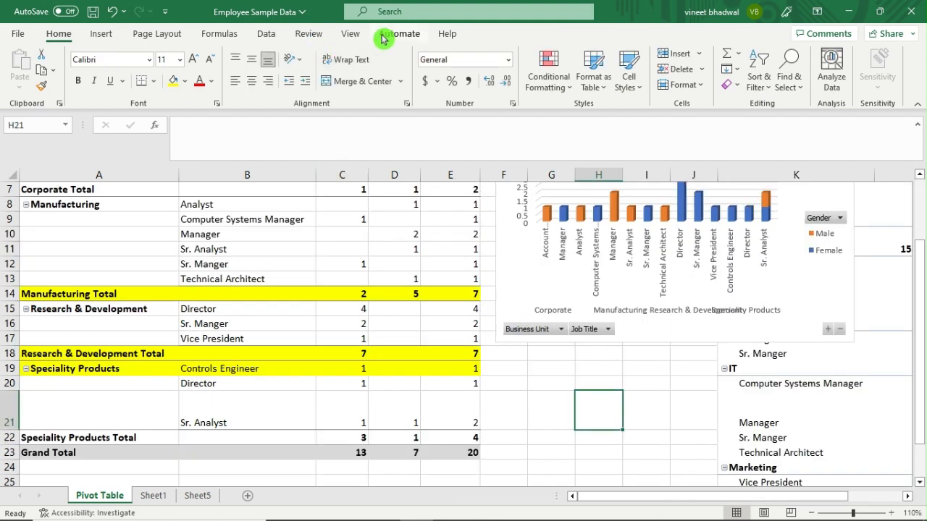
{"action": "left_click", "coordinate": [229, 247]}
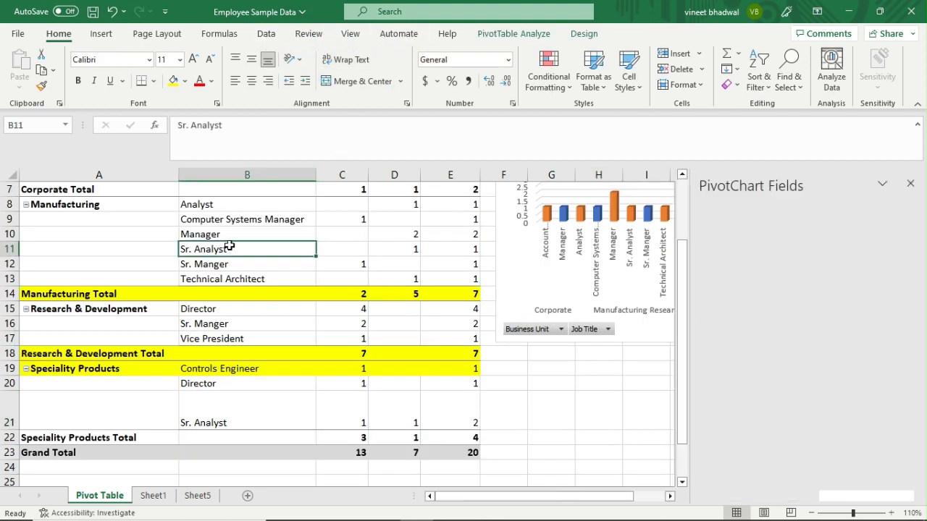
{"action": "left_click", "coordinate": [530, 33]}
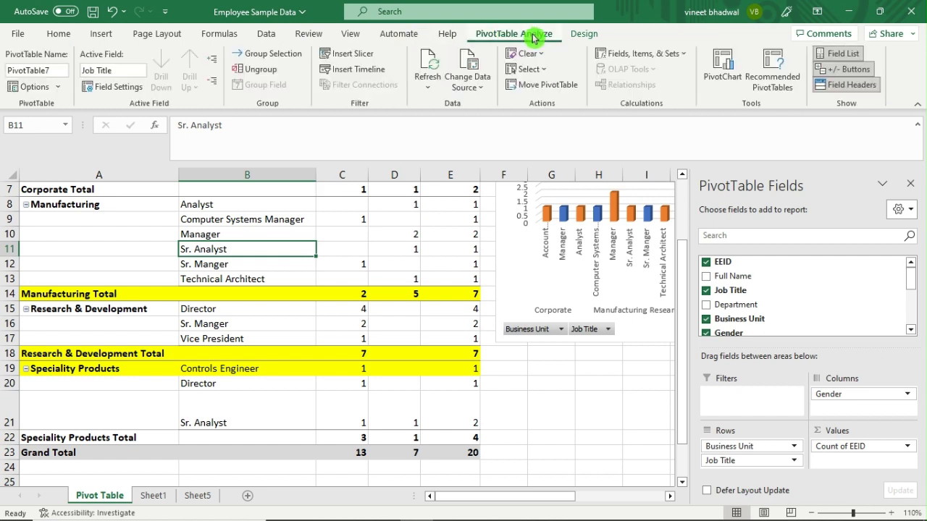
{"action": "left_click", "coordinate": [364, 69]}
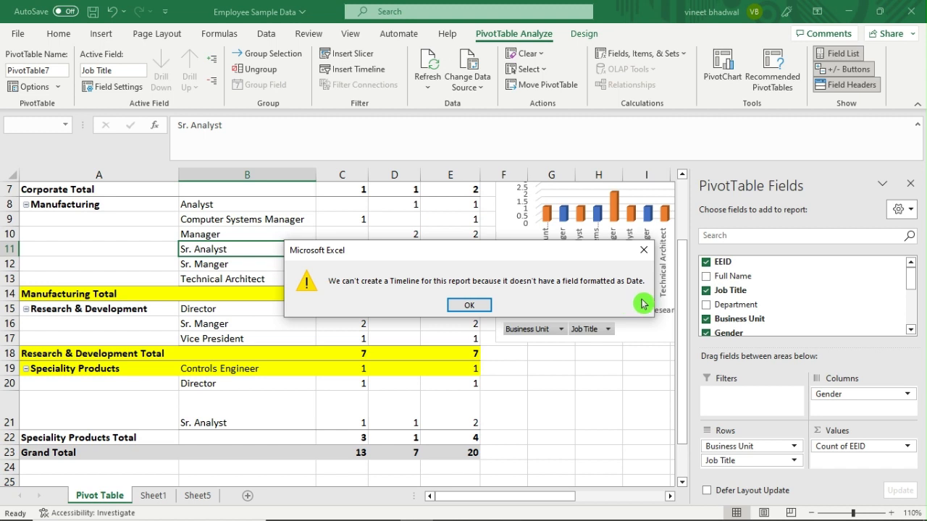
{"action": "left_click", "coordinate": [643, 250]}
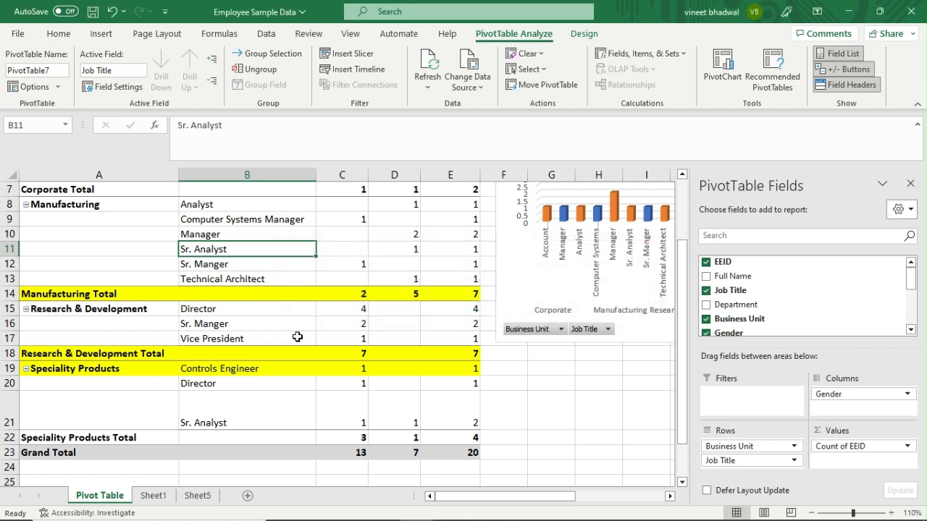
{"action": "scroll", "coordinate": [297, 337], "scroll_direction": "up", "scroll_amount": 2}
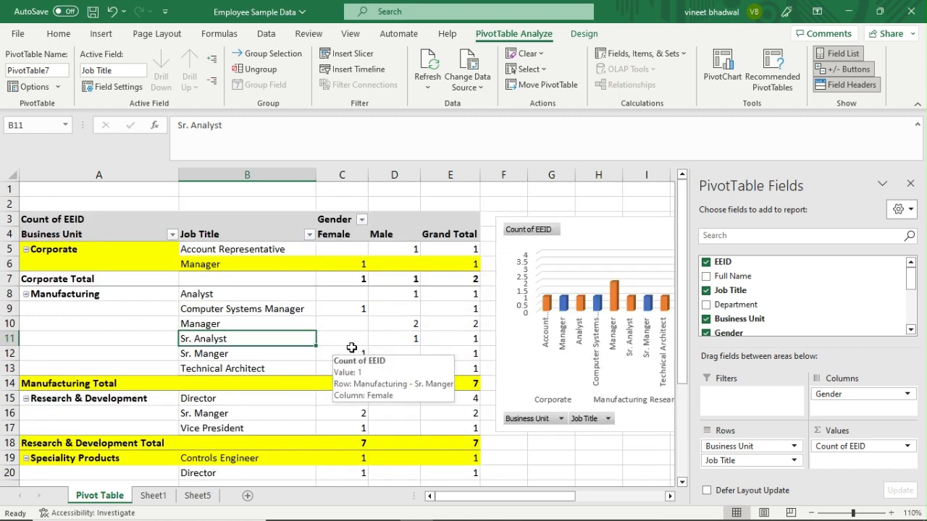
{"action": "scroll", "coordinate": [399, 334], "scroll_direction": "down", "scroll_amount": 2}
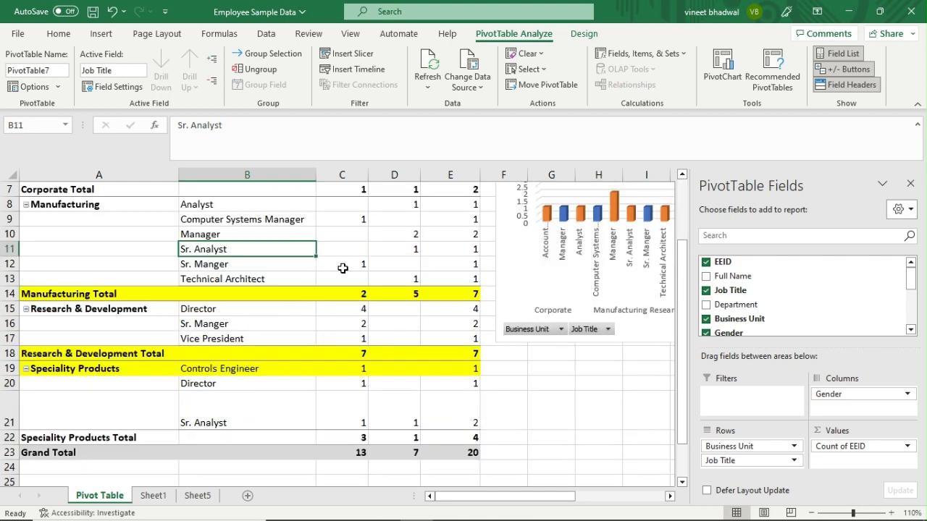
Drag the PivotChart left over the pivot table and enlarge it until all axis labels are readable.
{"action": "scroll", "coordinate": [369, 272], "scroll_direction": "up", "scroll_amount": 2}
{"action": "left_click", "coordinate": [593, 227]}
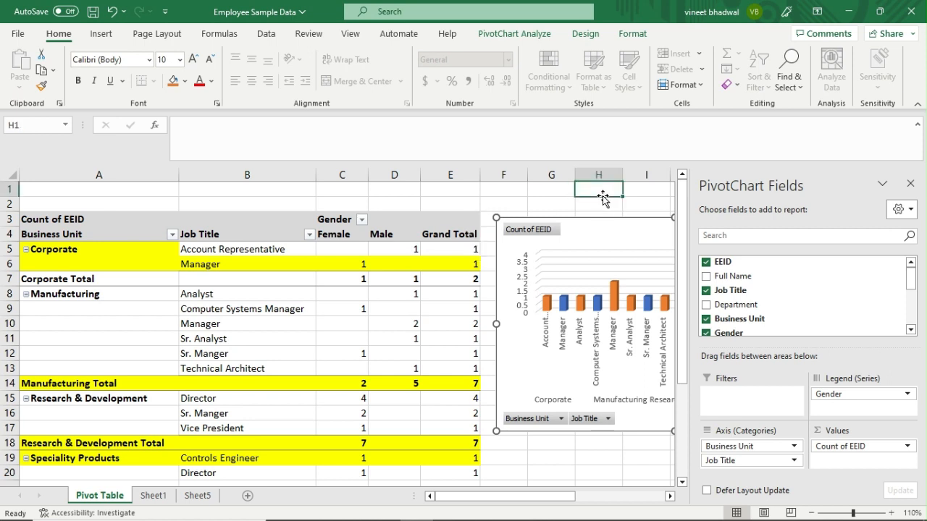
{"action": "left_click", "coordinate": [601, 194]}
{"action": "left_click", "coordinate": [621, 229]}
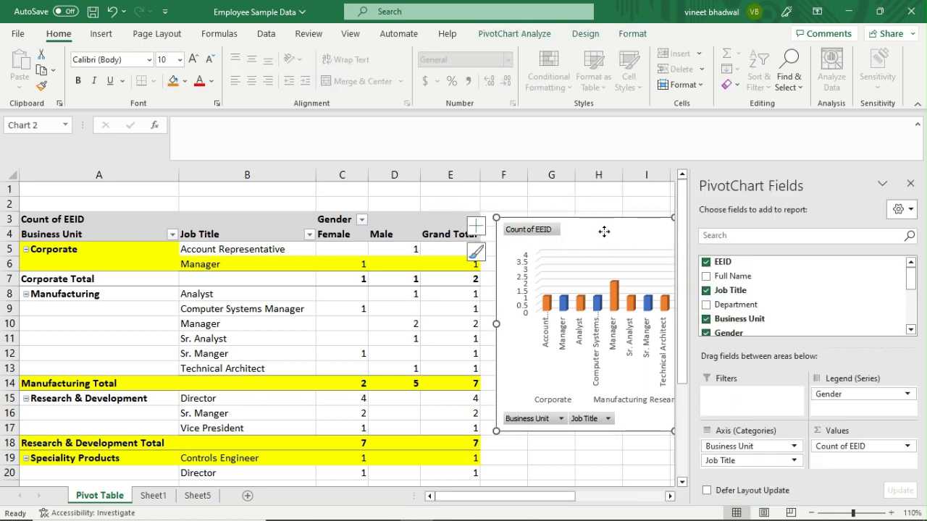
{"action": "left_click_drag", "start_coordinate": [603, 232], "coordinate": [307, 220]}
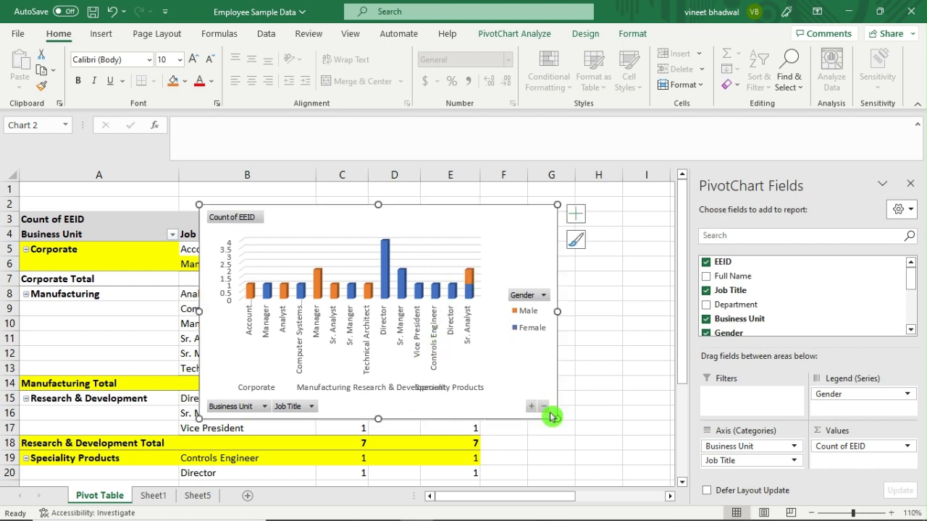
{"action": "left_click_drag", "start_coordinate": [557, 418], "coordinate": [627, 469]}
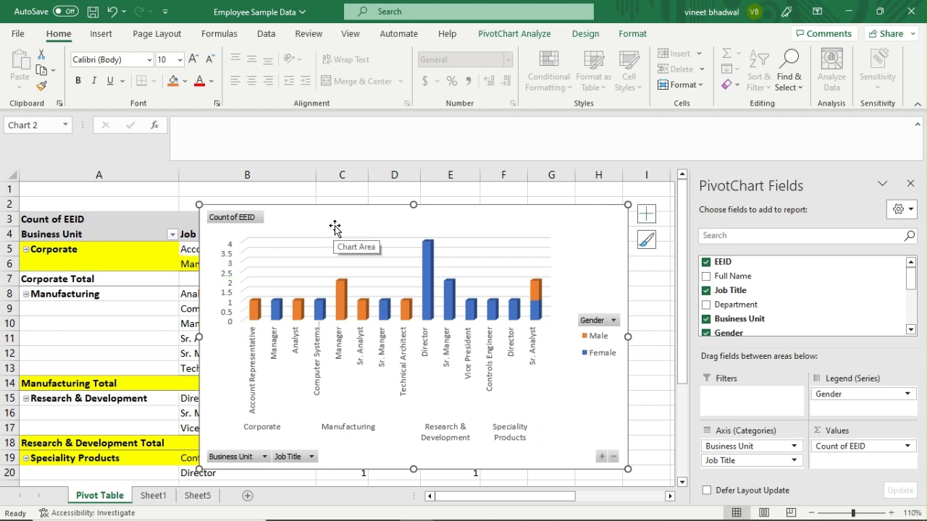